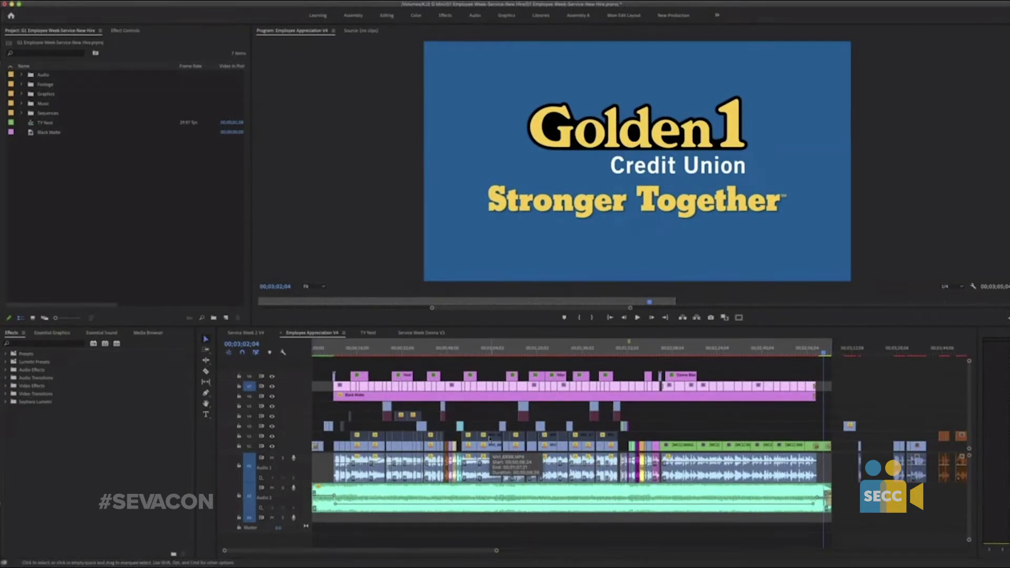
- Expand Footage > 9.29.20 > Roll 001 A Cam to reveal the Employee Appreciation and Hero Shots clips
click(70, 157)
click(22, 85)
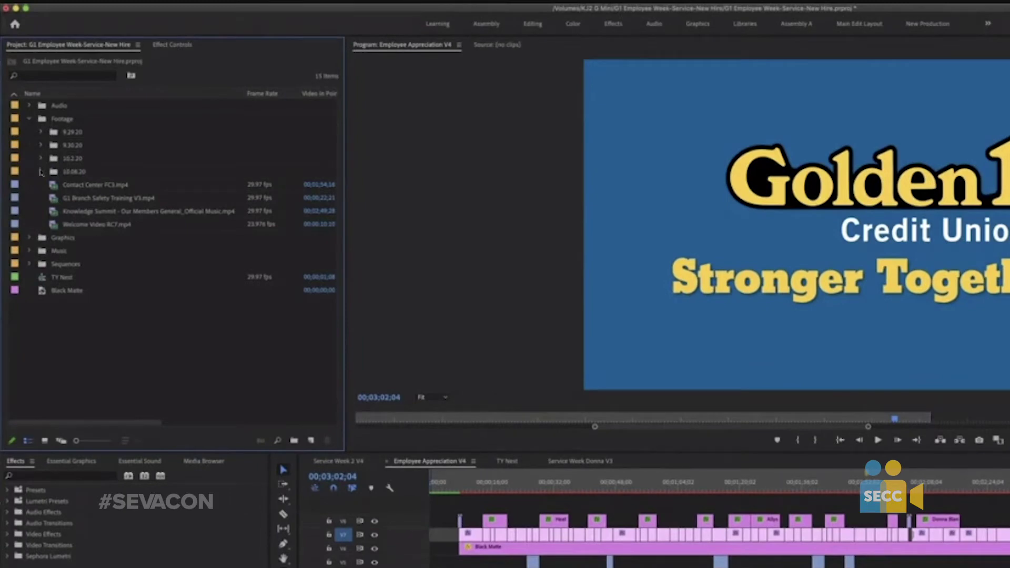
click(41, 133)
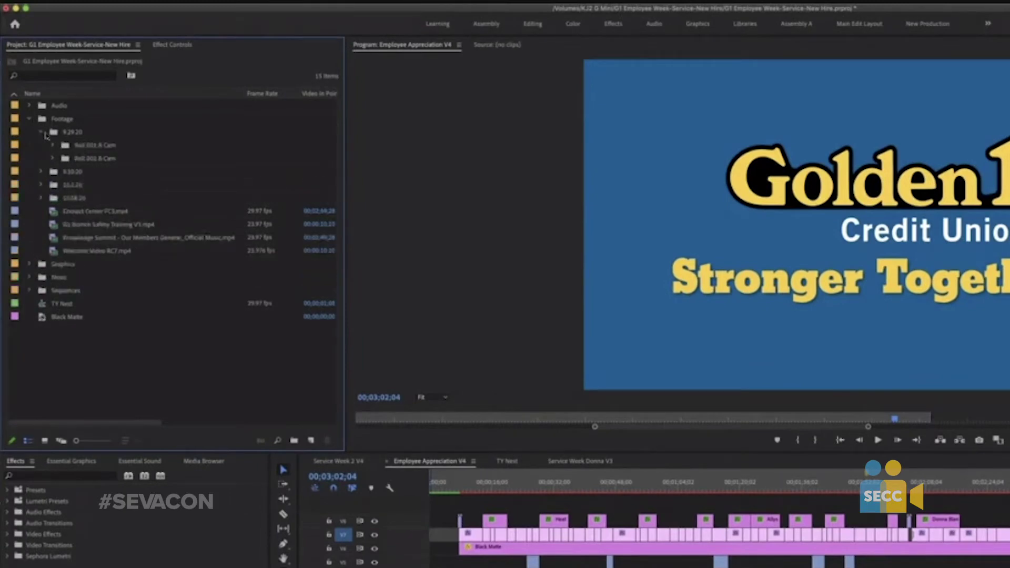
click(51, 146)
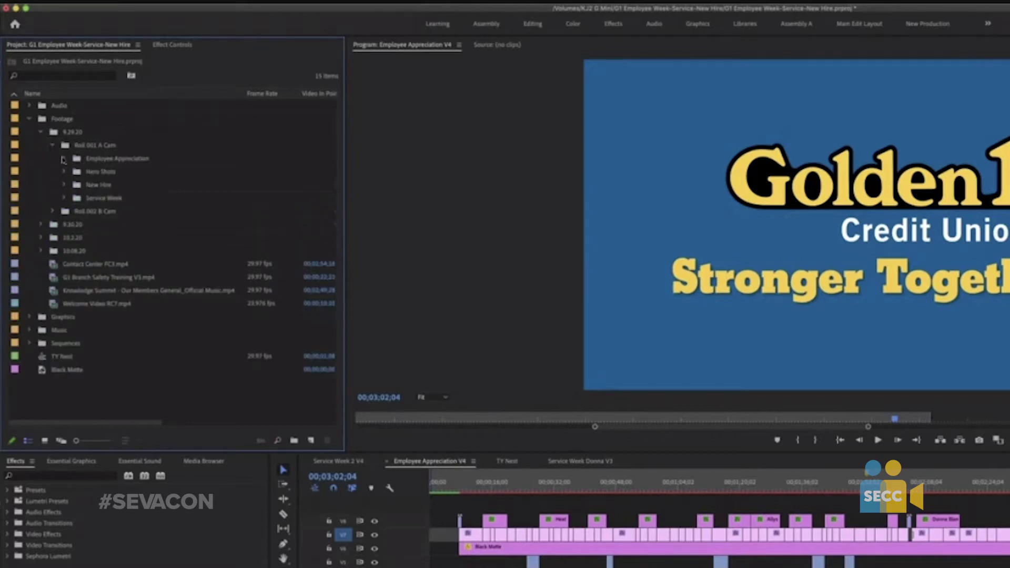
click(63, 159)
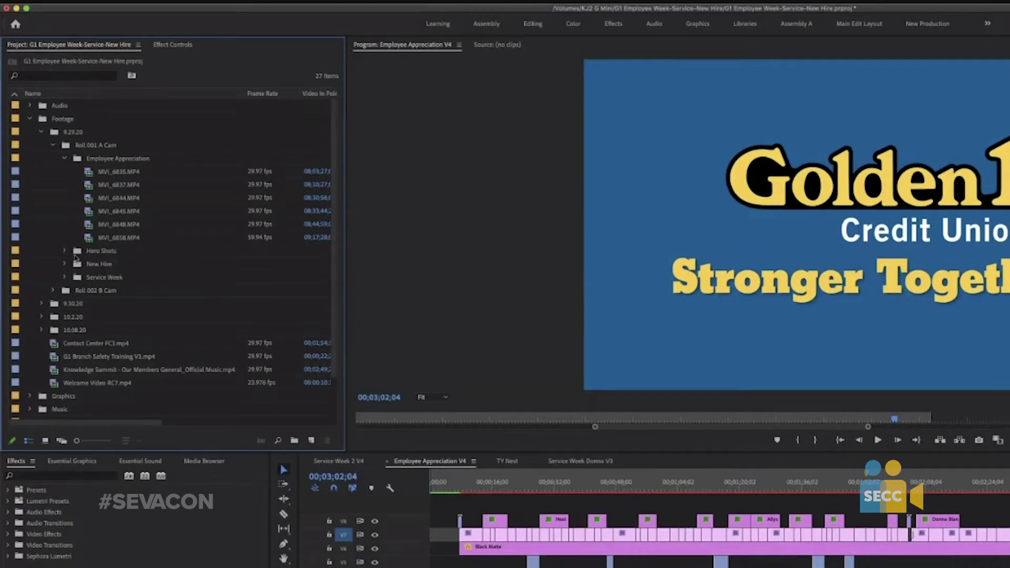
click(65, 251)
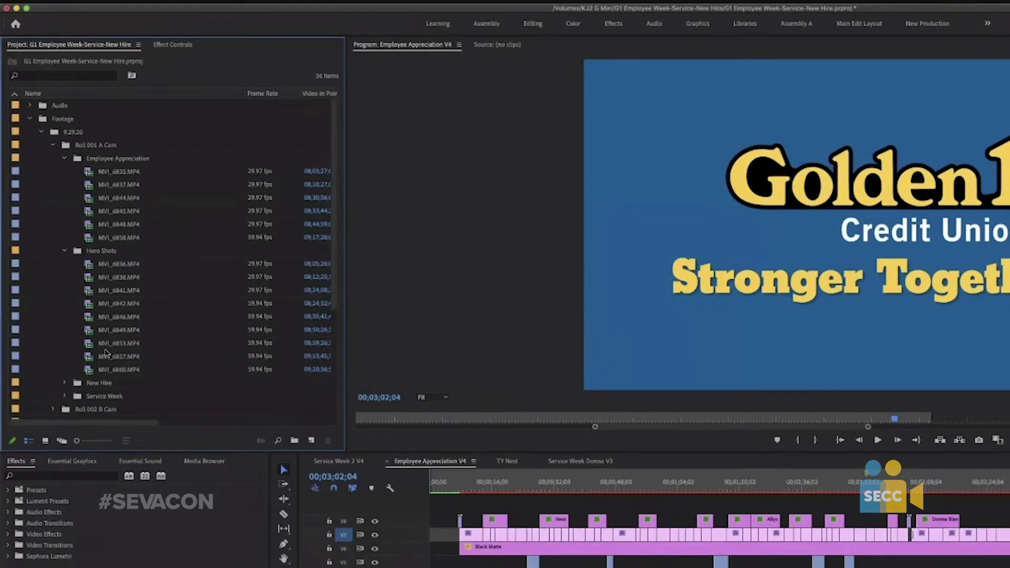
click(535, 487)
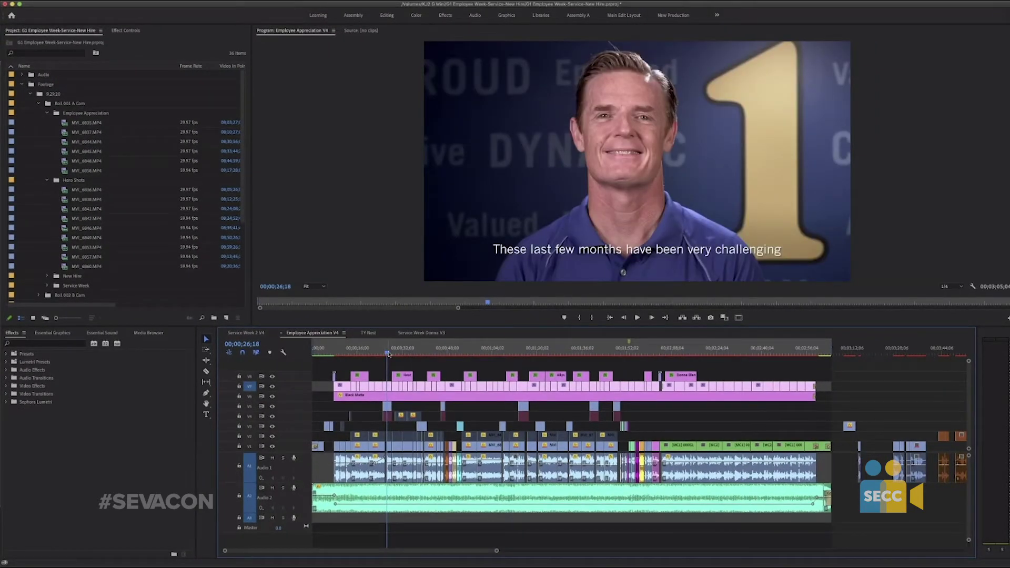
- Park the playhead at 00;00;45;24 and zoom the timeline in around it
click(386, 354)
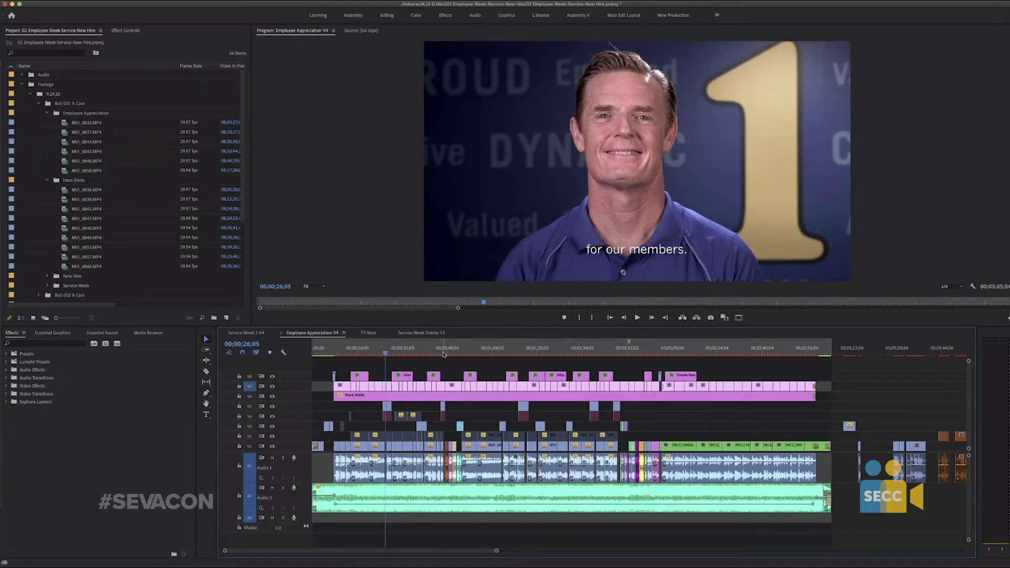
click(443, 354)
key(=)
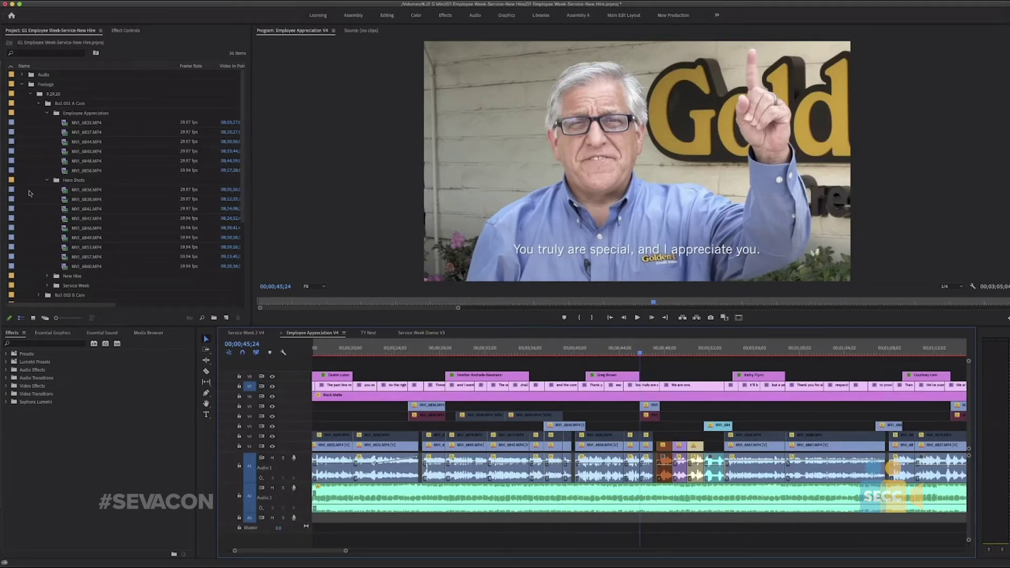
- Expand the New Hire and Service Week bins, then collapse Roll 001 A Cam and 9.29.20
scroll(70, 258, down, 3)
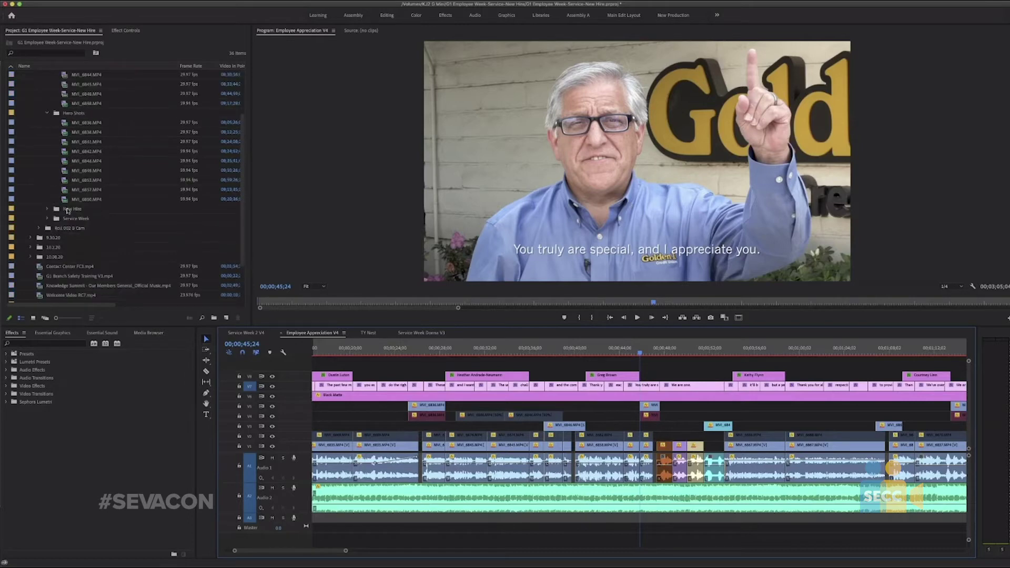
click(67, 210)
click(47, 209)
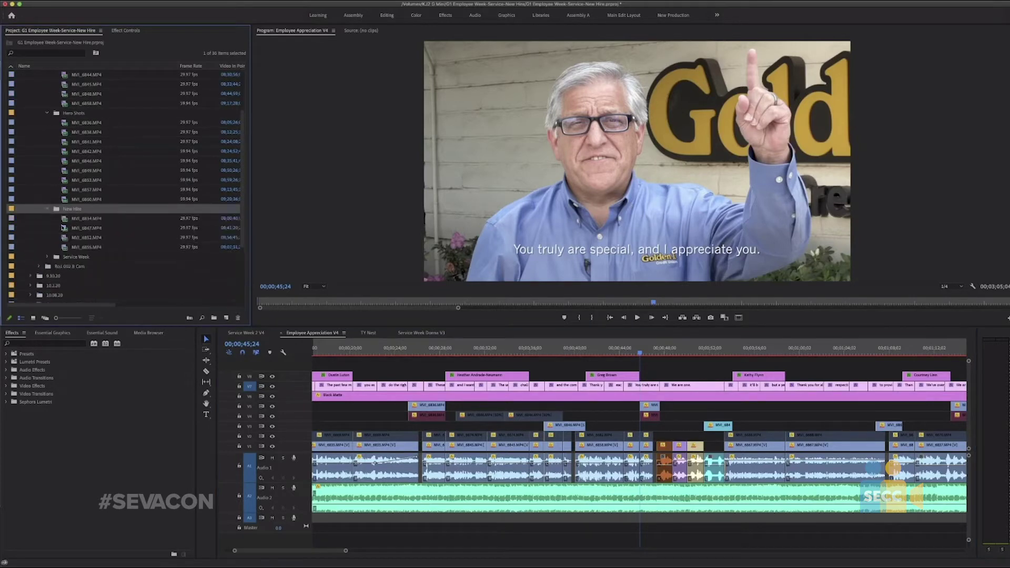
click(47, 258)
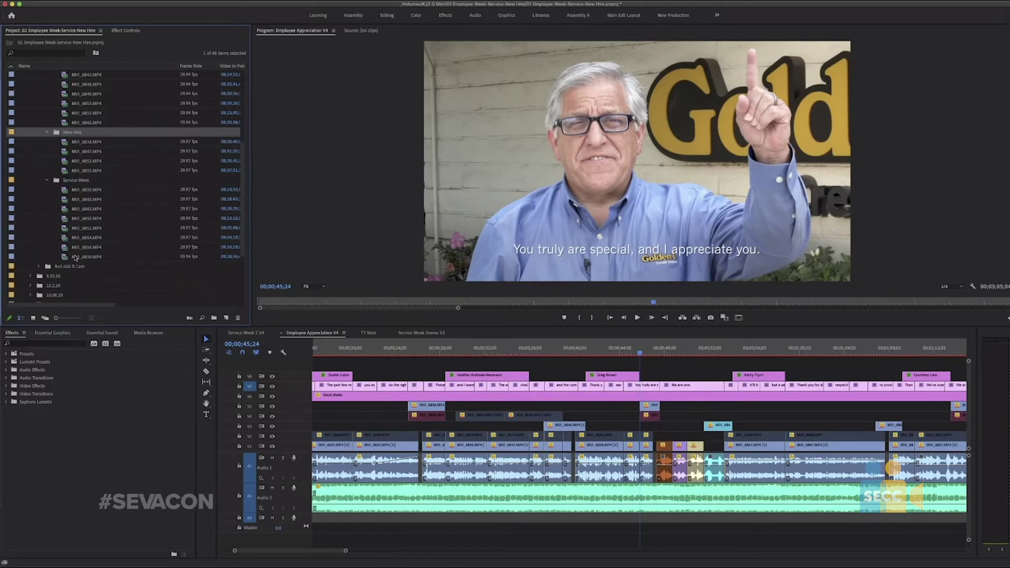
scroll(74, 221, up, 3)
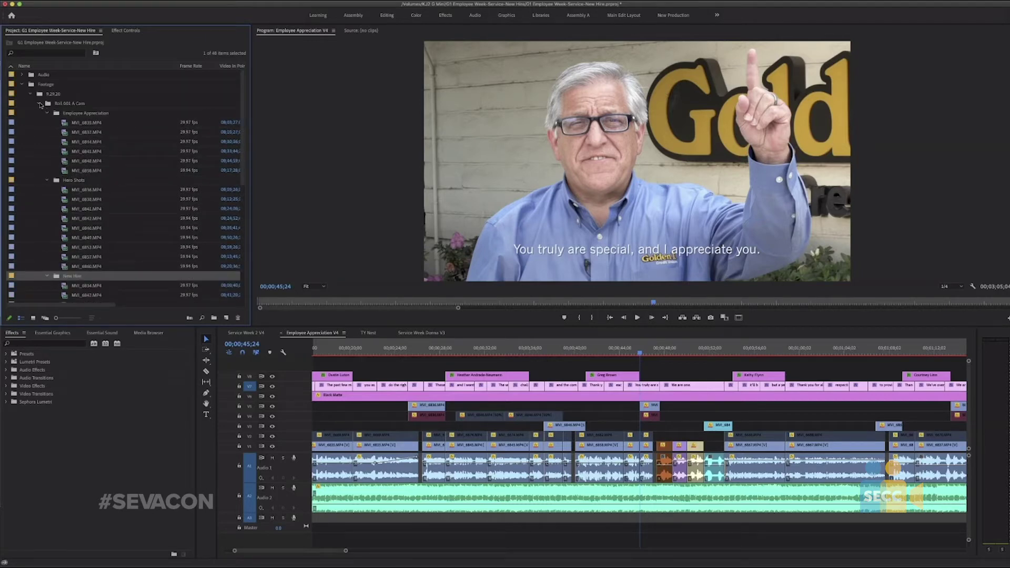
click(39, 103)
click(29, 95)
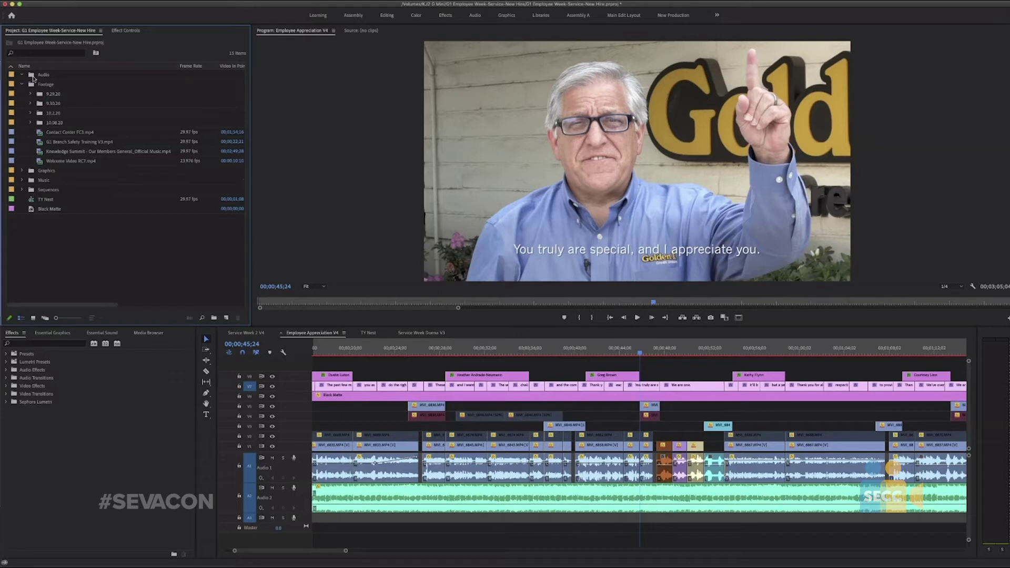
- Select Contact Center FC3.mp4, then switch to Service Week Donna V3 parked at 00;00;26;04
click(31, 78)
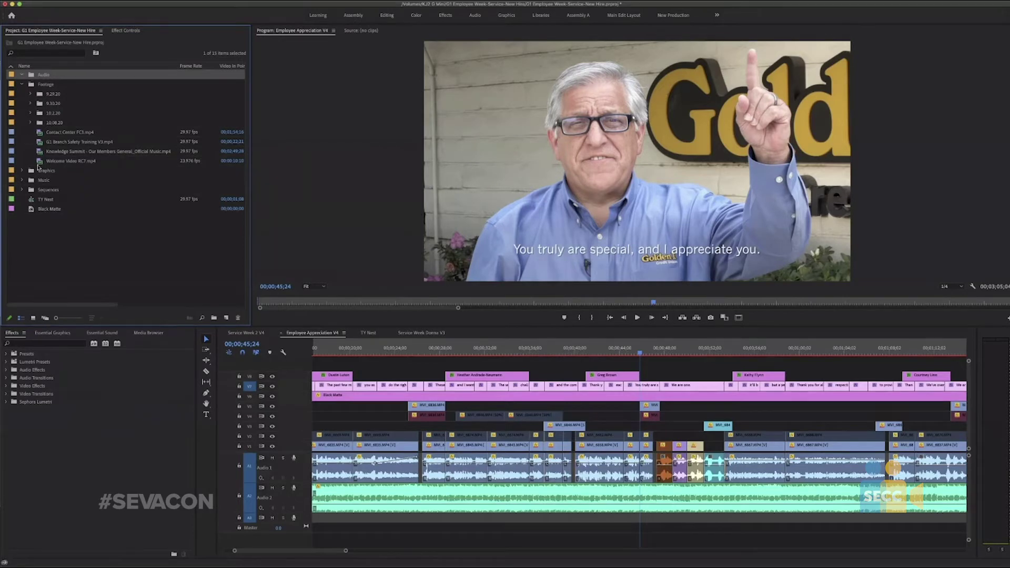
click(69, 134)
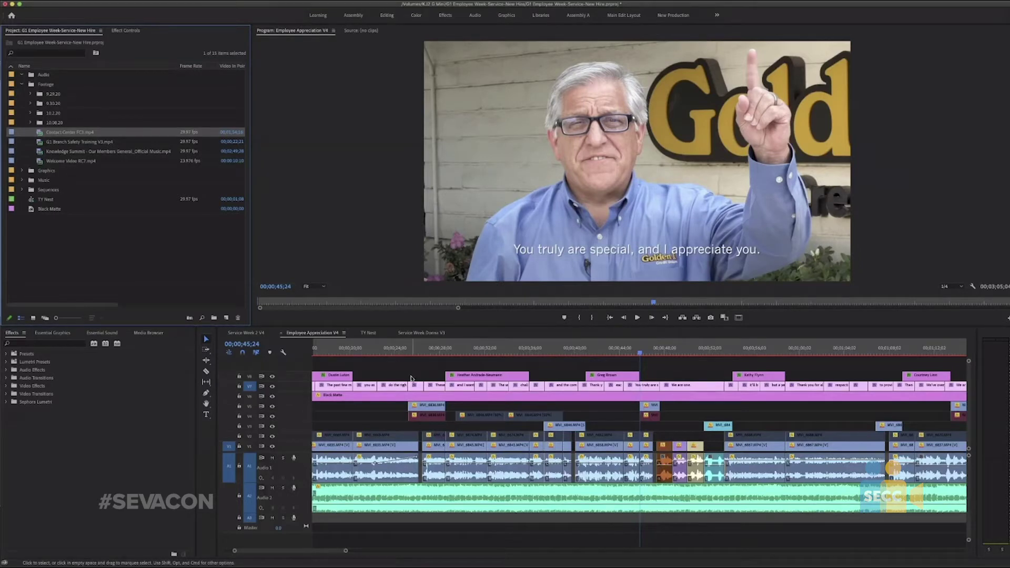
click(412, 378)
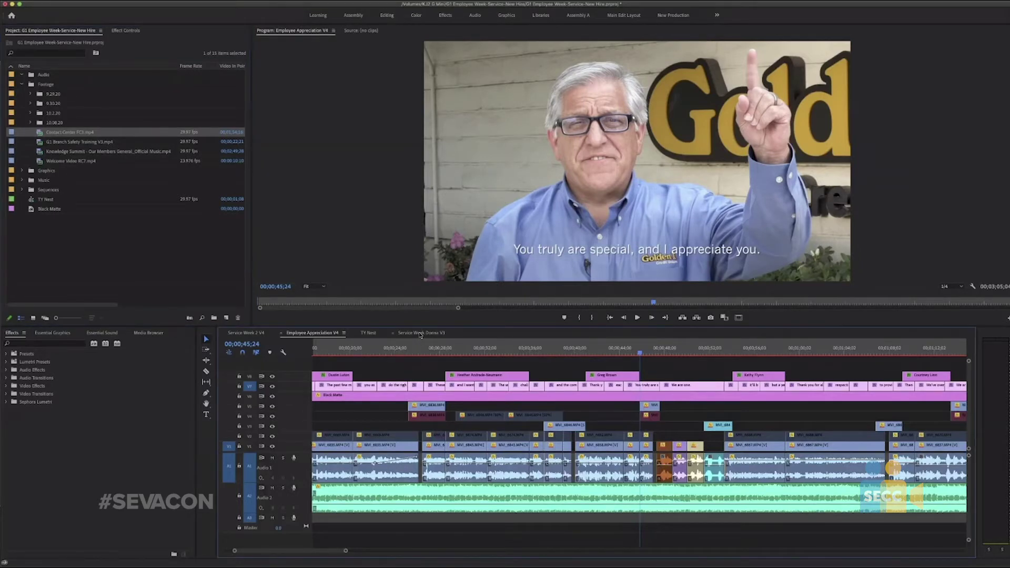
click(421, 333)
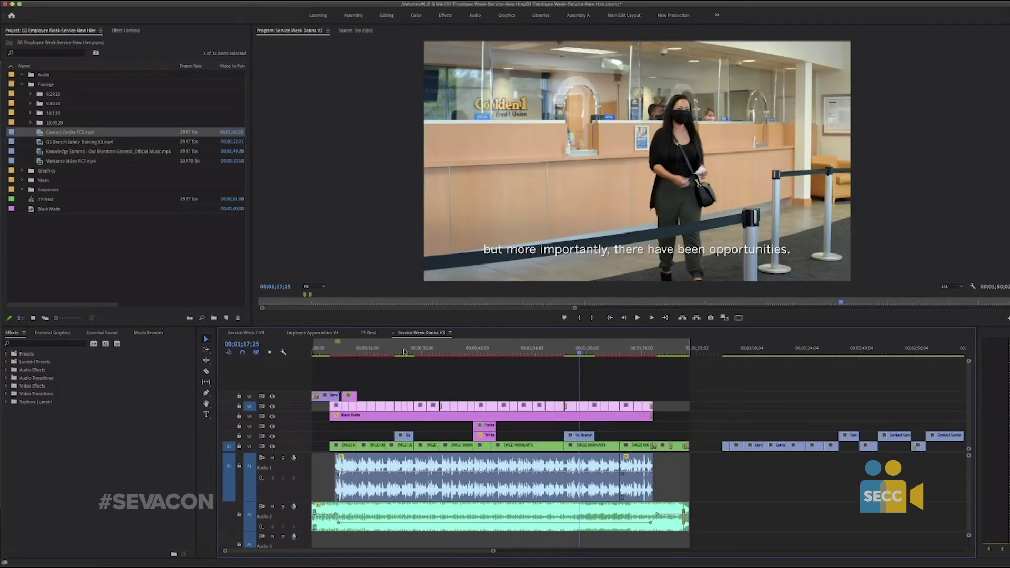
click(403, 352)
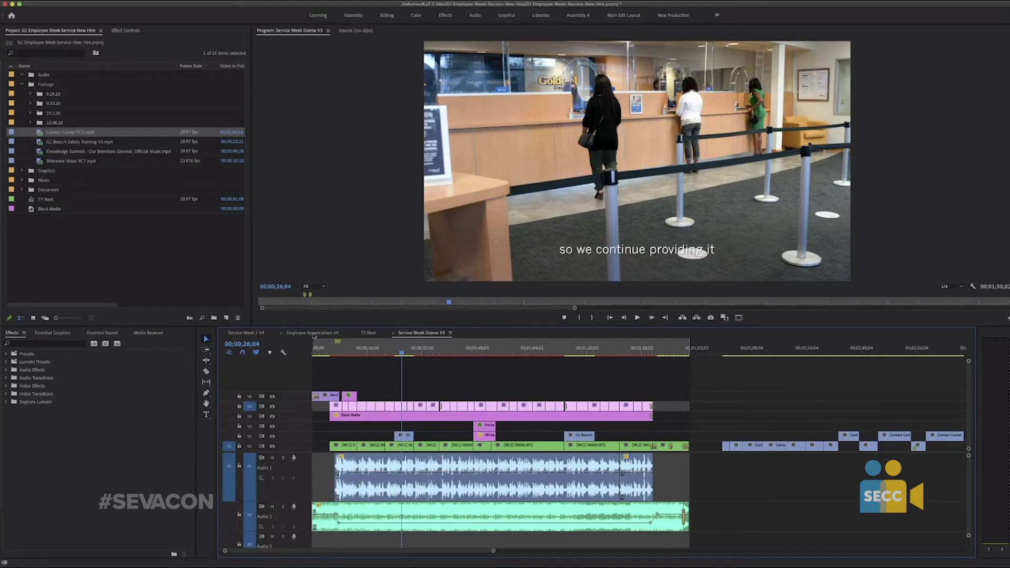
- Return to the Employee Appreciation V4 sequence and expand the Graphics bin
click(314, 335)
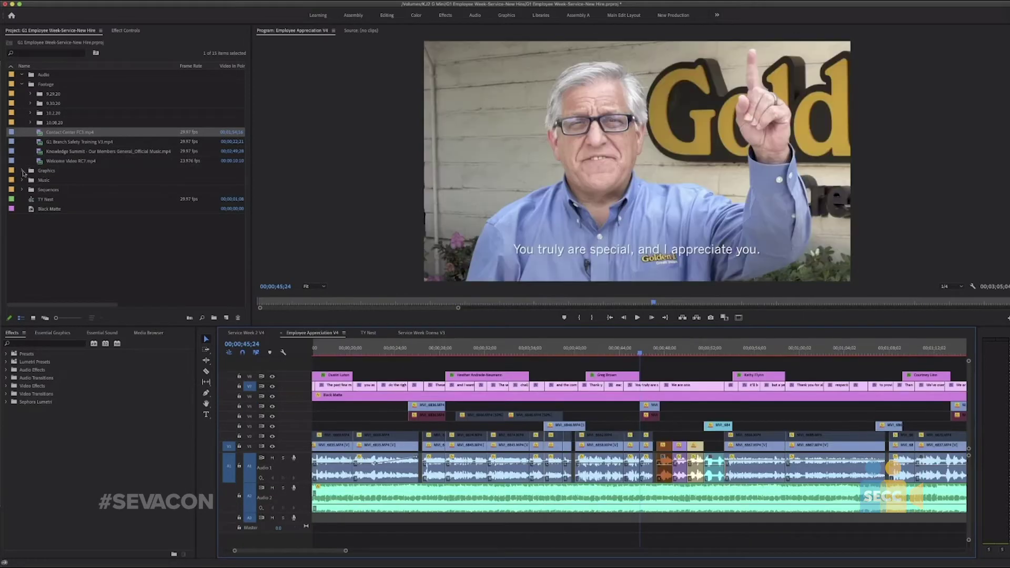
click(24, 173)
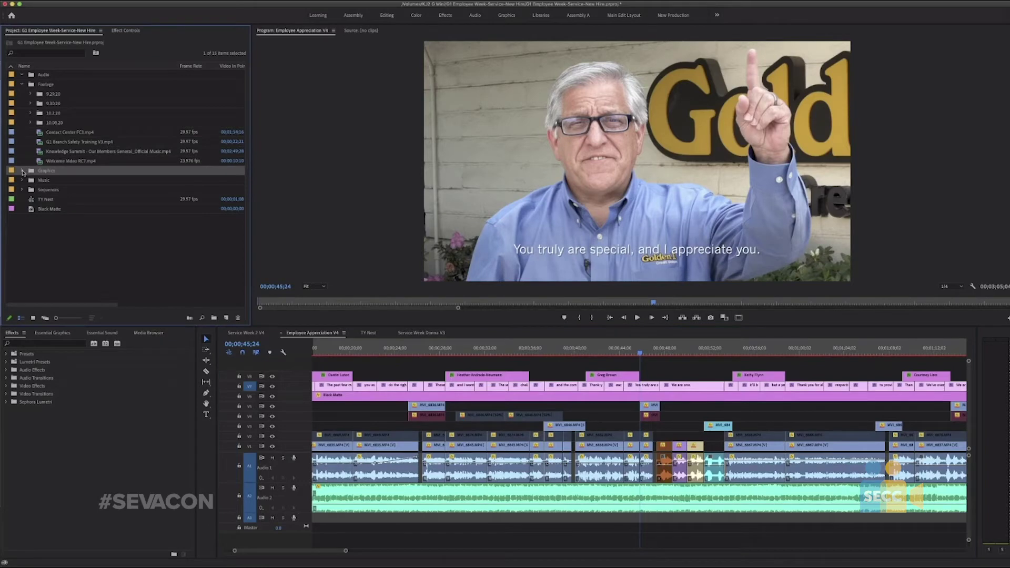
click(22, 172)
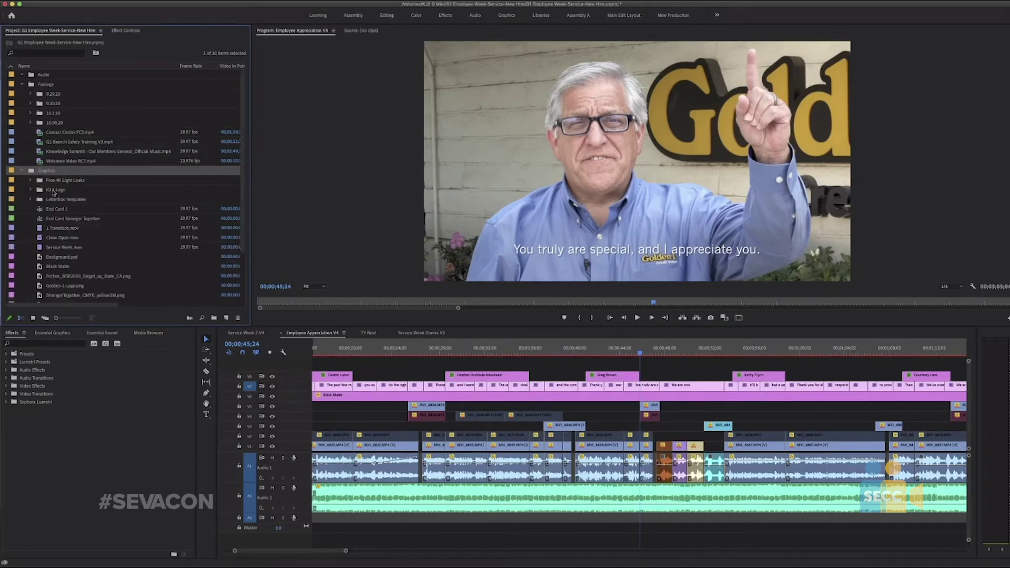
scroll(67, 207, down, 2)
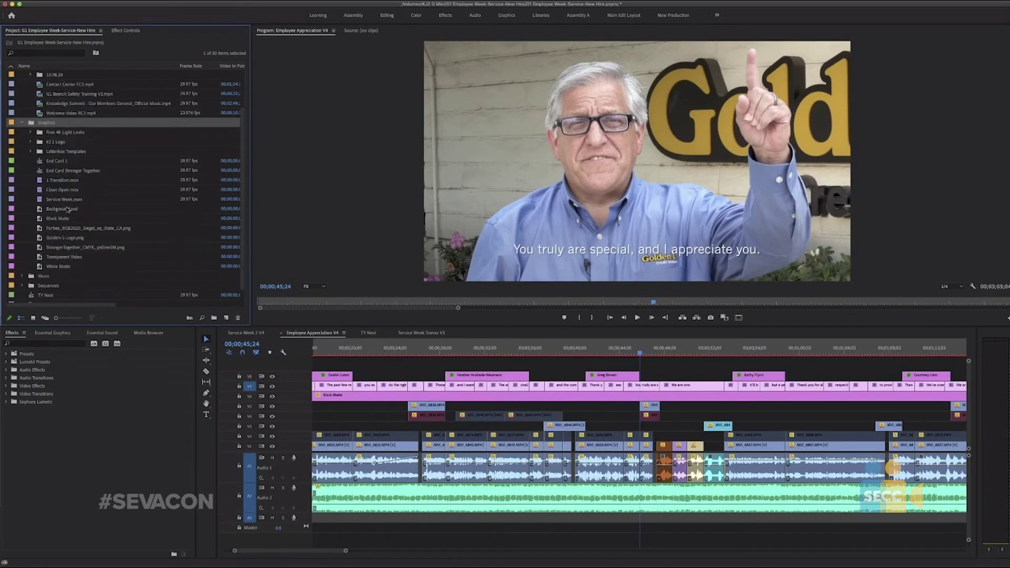
scroll(72, 215, down, 1)
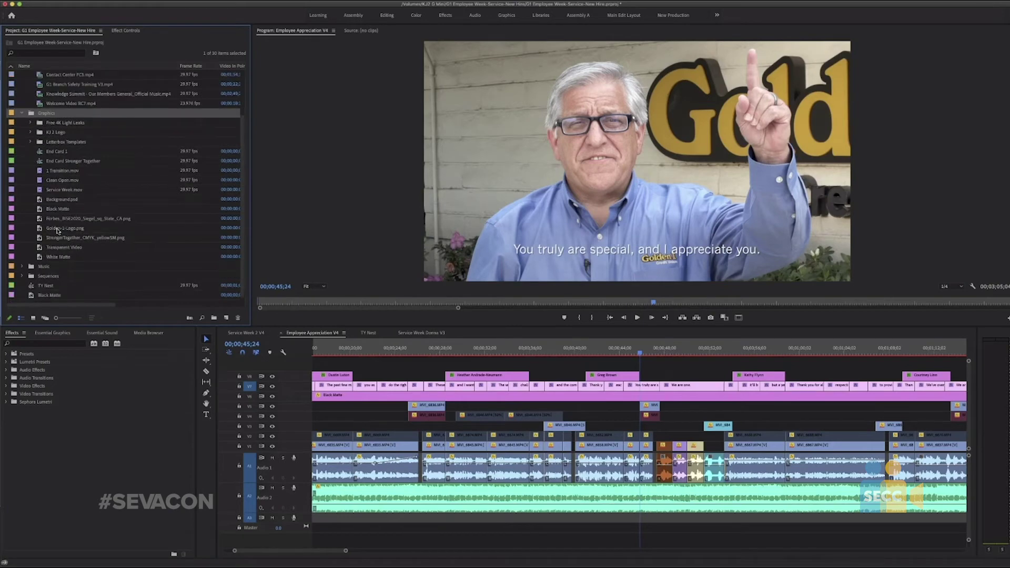
- Load Golden-1-Logo.png into the Source monitor, then check and cancel the White Matte colour picker
click(64, 232)
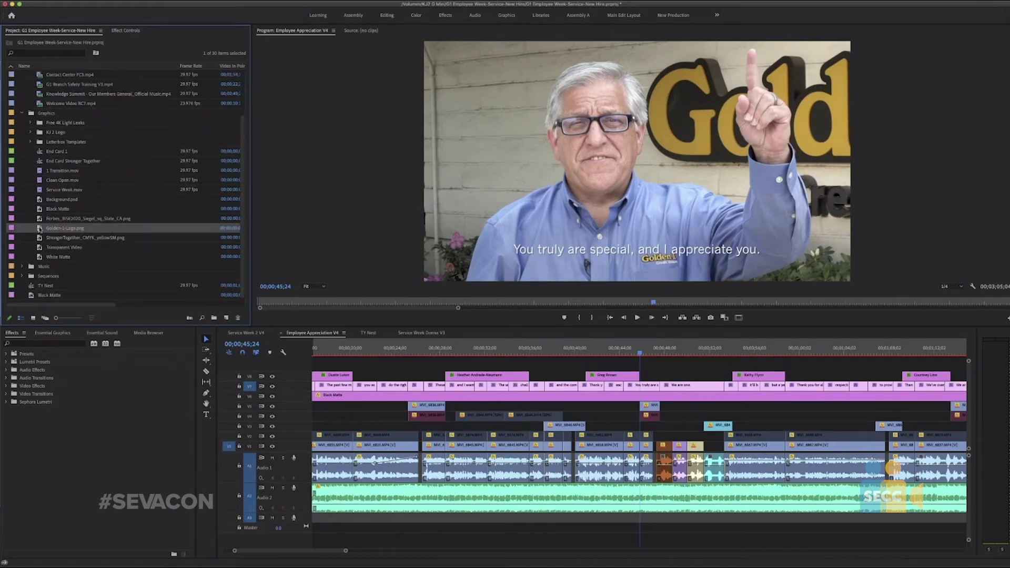
double_click(40, 229)
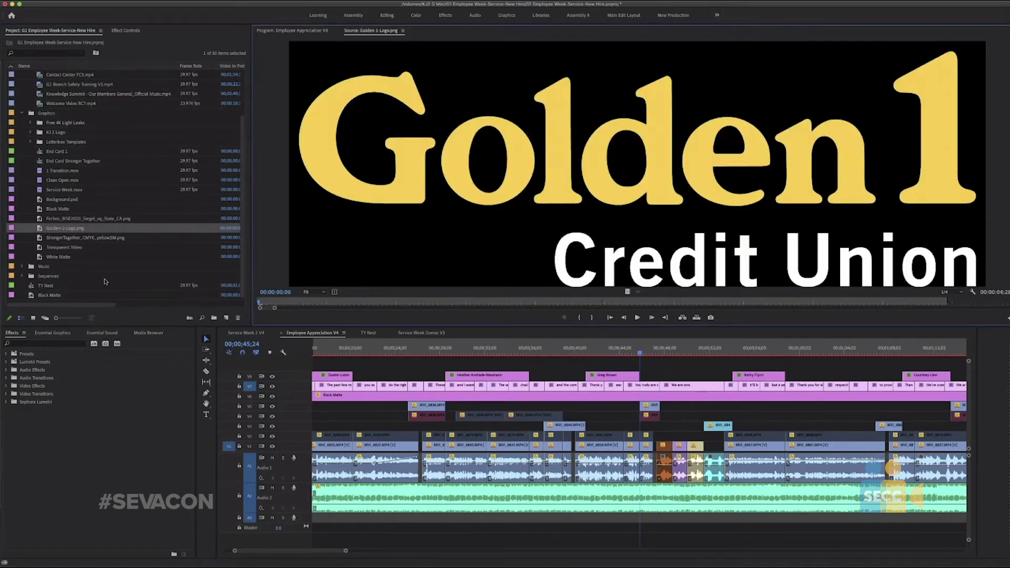
double_click(40, 258)
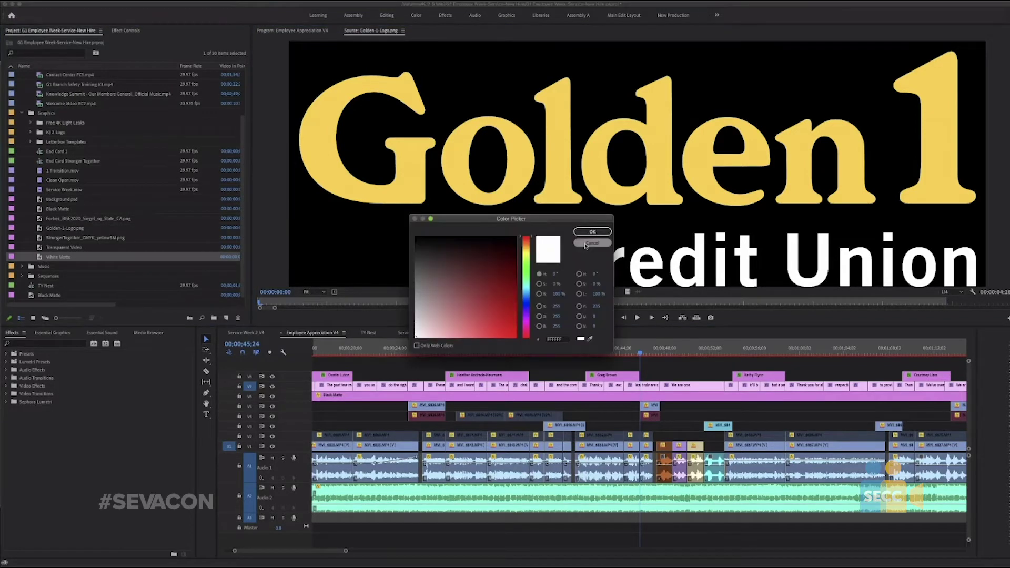
click(586, 244)
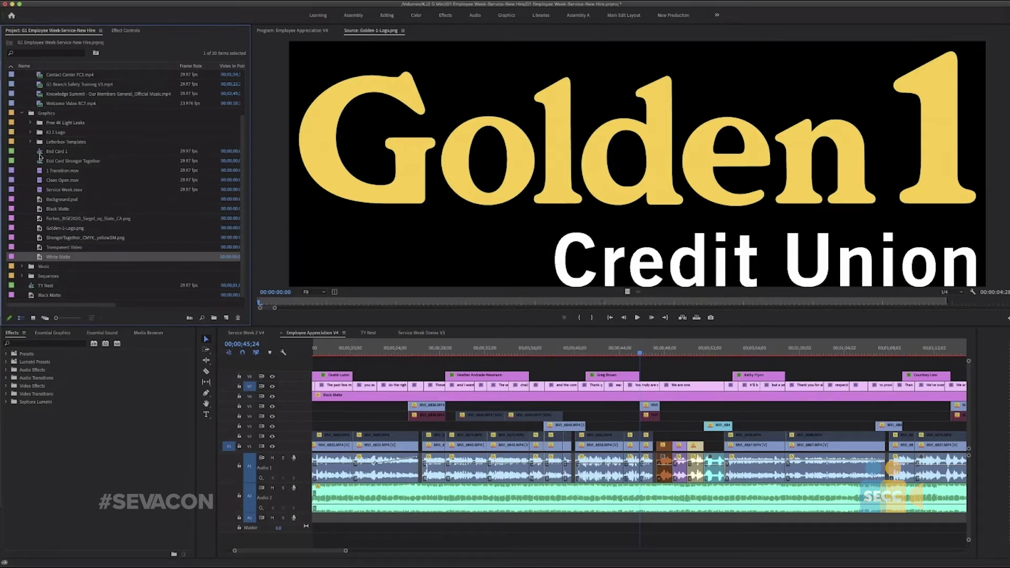
- Open End Card Stronger Together and hide the Golden 1 logo and Stronger Together tracks
double_click(41, 162)
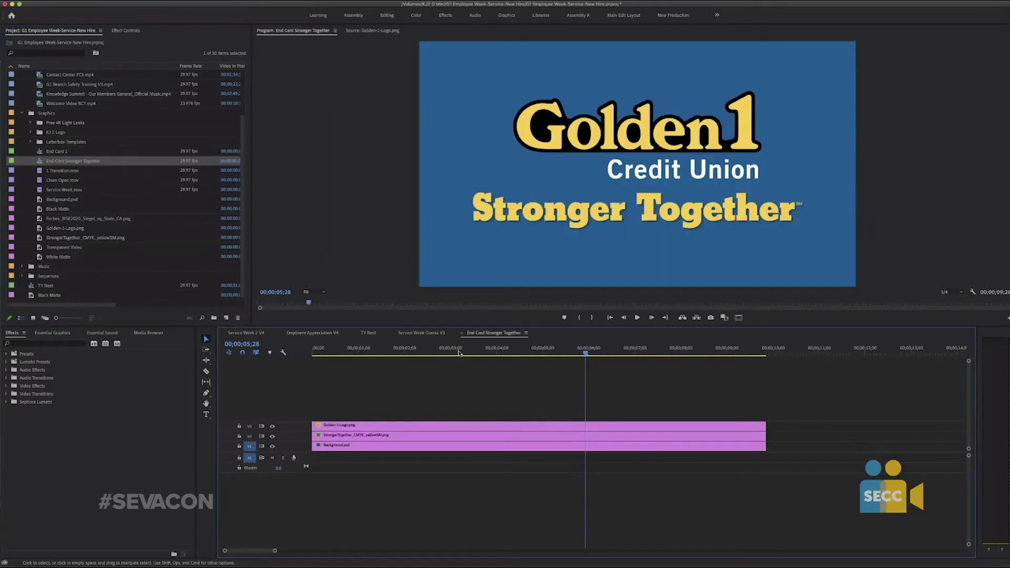
drag(456, 350, 402, 356)
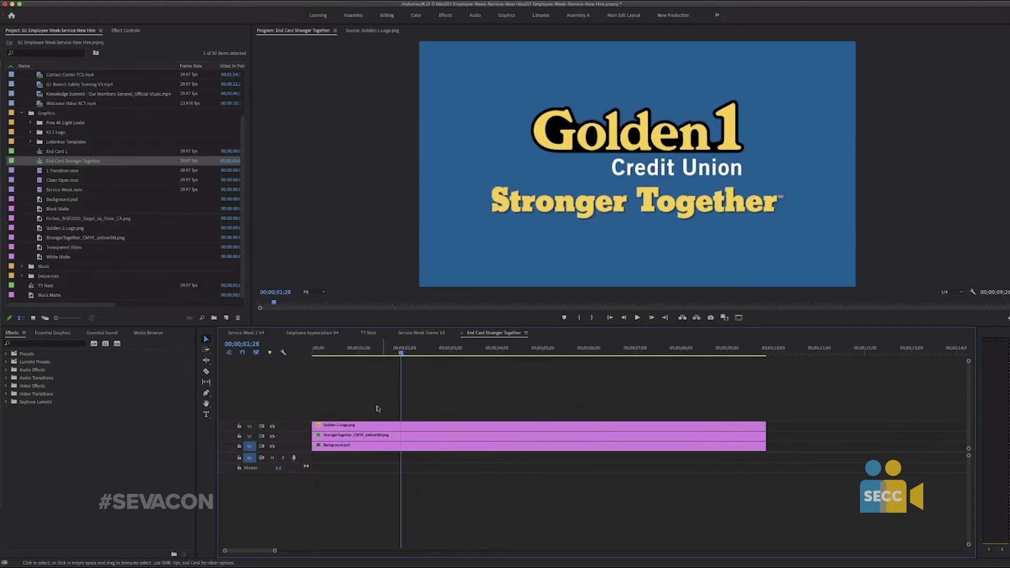
click(273, 426)
click(272, 436)
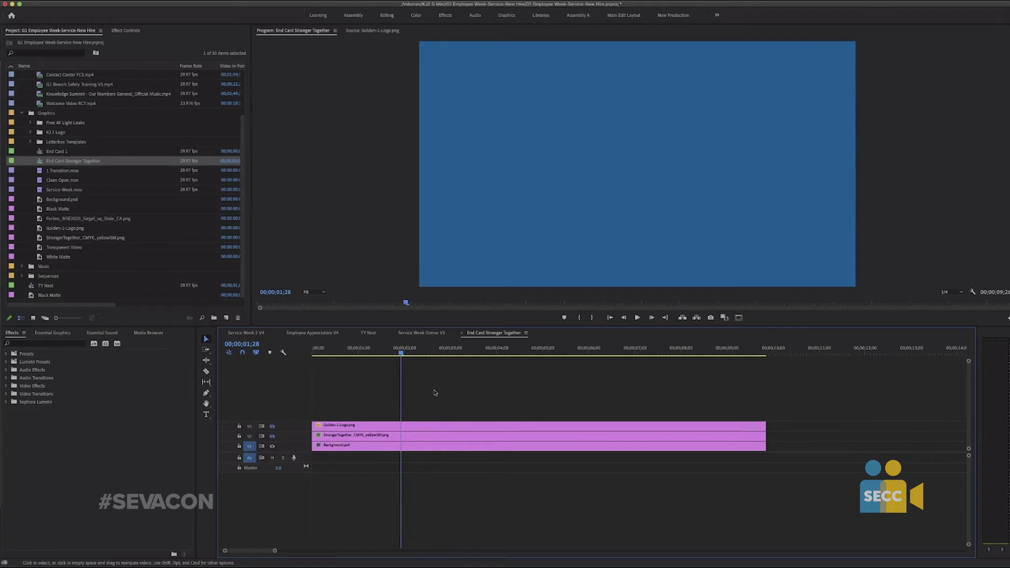
- Play the end card, then turn the Stronger Together and Golden 1 logo tracks back on
key(space)
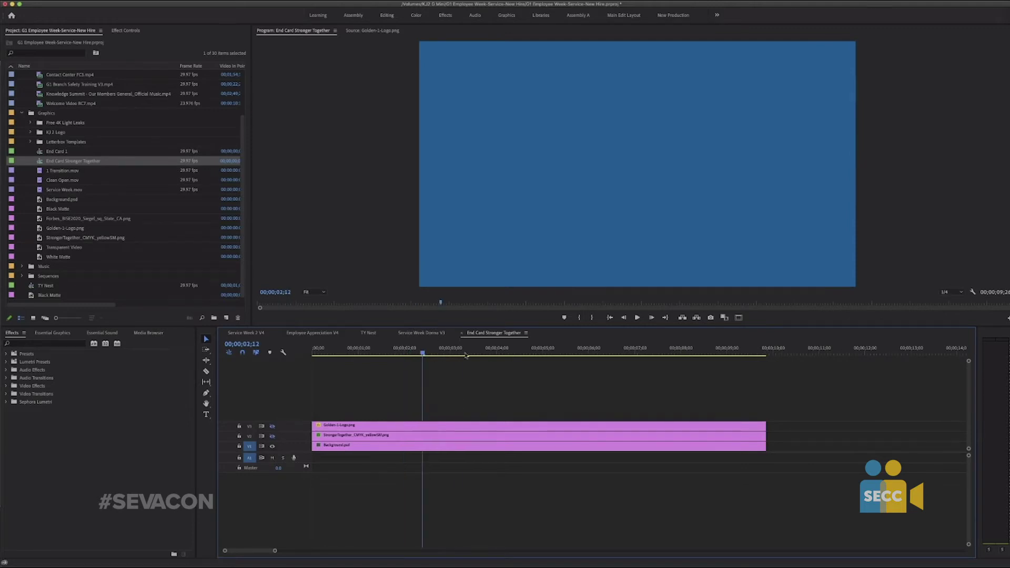
drag(409, 356, 422, 354)
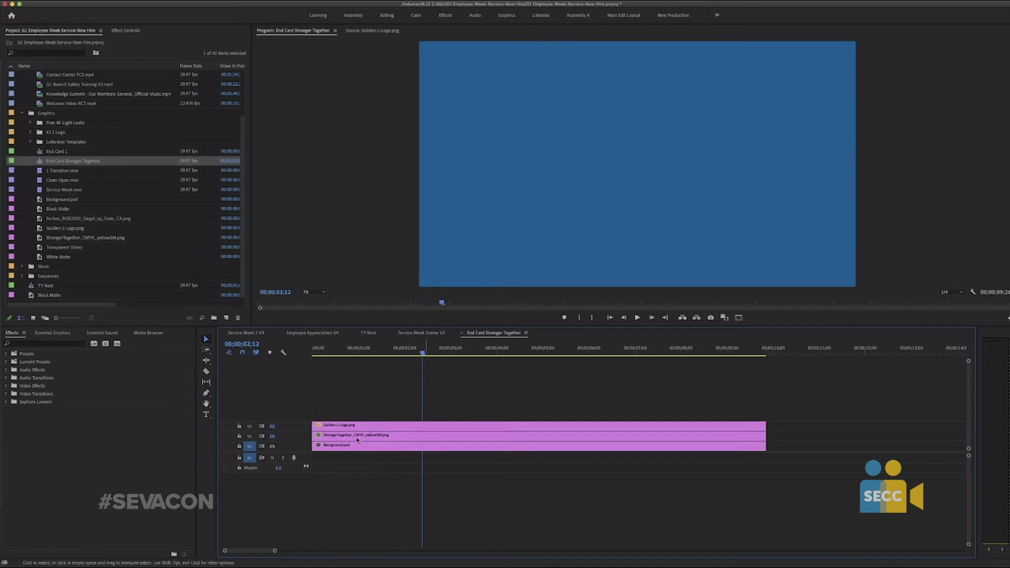
click(273, 436)
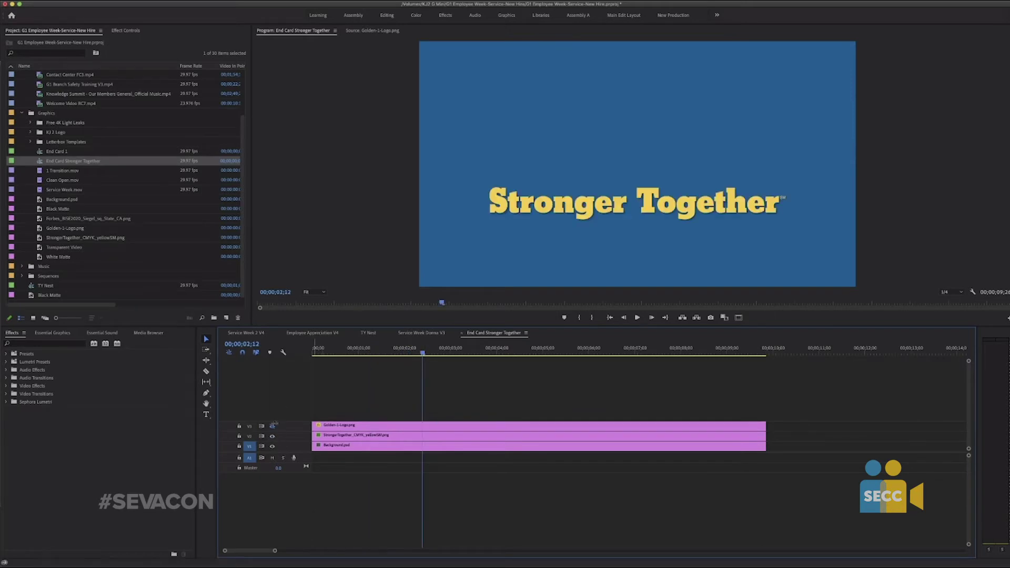
click(273, 427)
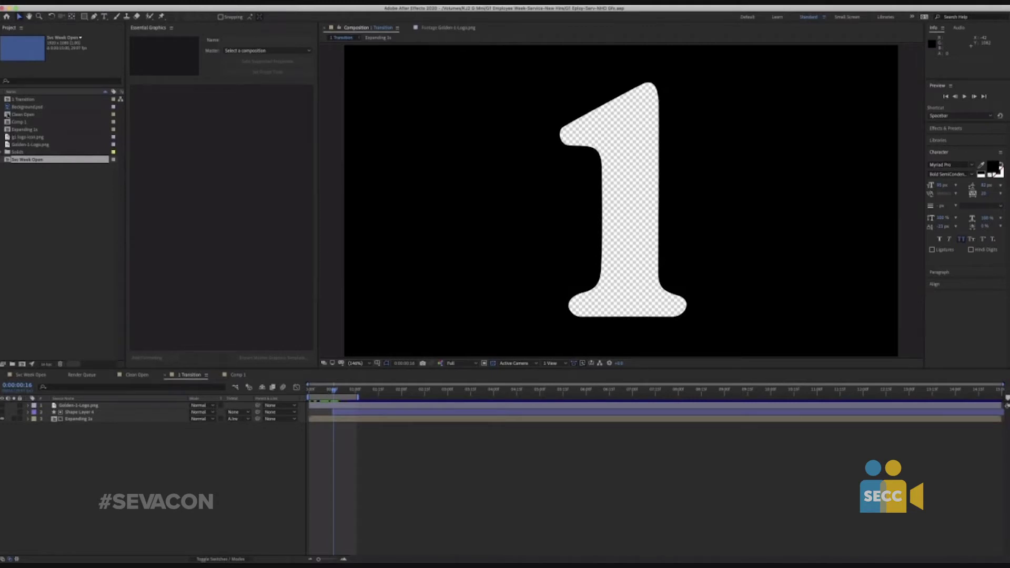
- Open Clean Open and reveal Mask 1 on the upper Golden-1-Logo layer
double_click(23, 114)
drag(389, 390, 339, 390)
click(98, 421)
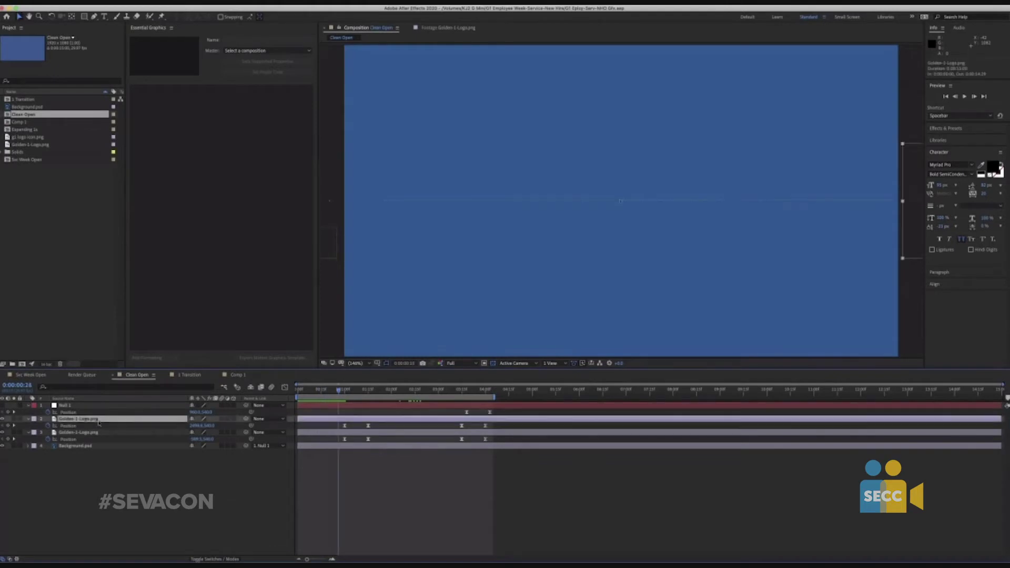
click(96, 433)
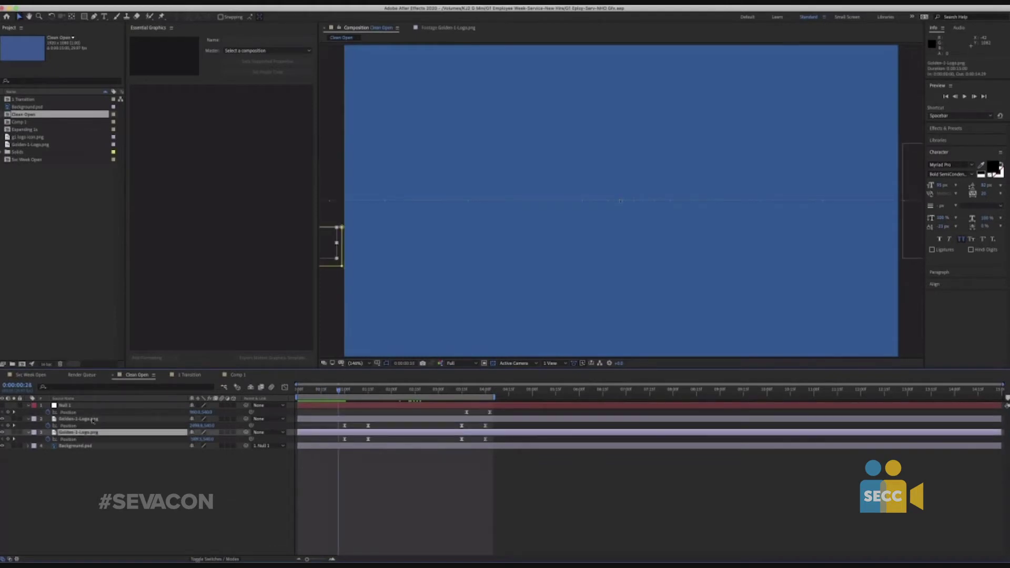
click(95, 420)
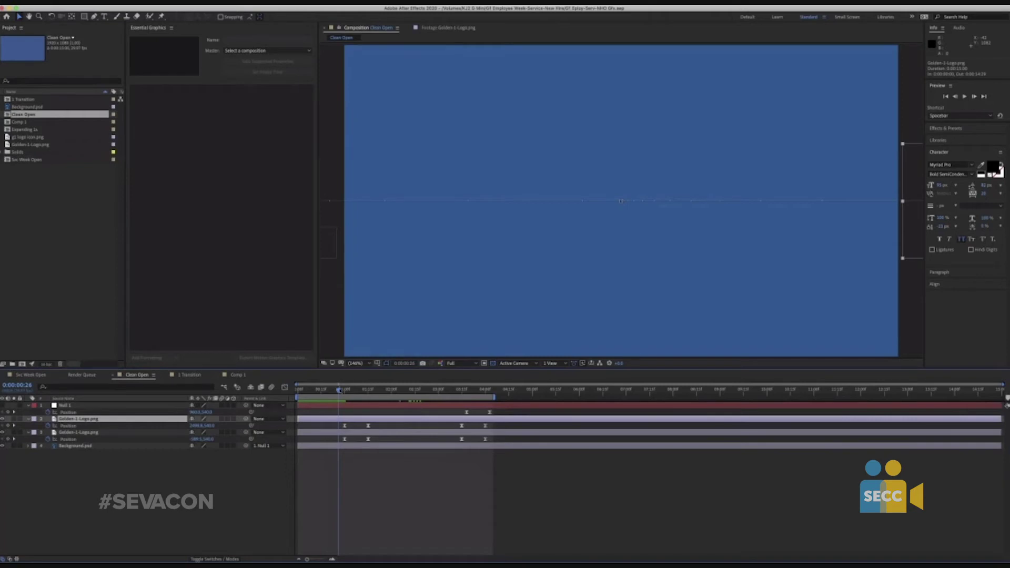
drag(339, 390, 356, 392)
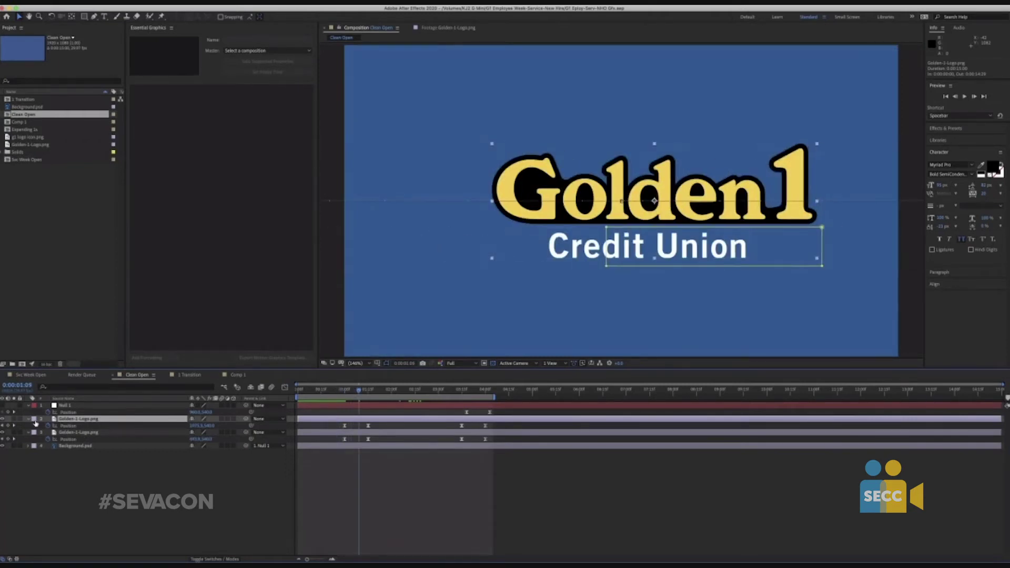
key(m)
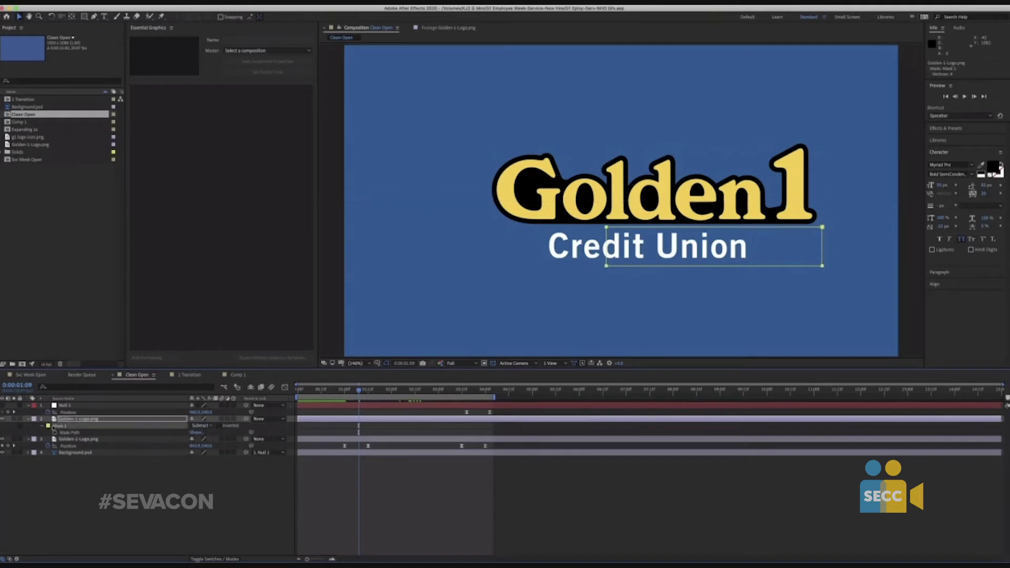
click(50, 425)
- Step forward two frames, reveal the lower logo layer's mask, and rewind before the logo appears
key(Page_Down)
key(Page_Down)
key(Page_Down)
key(Page_Down)
key(Page_Down)
key(Page_Down)
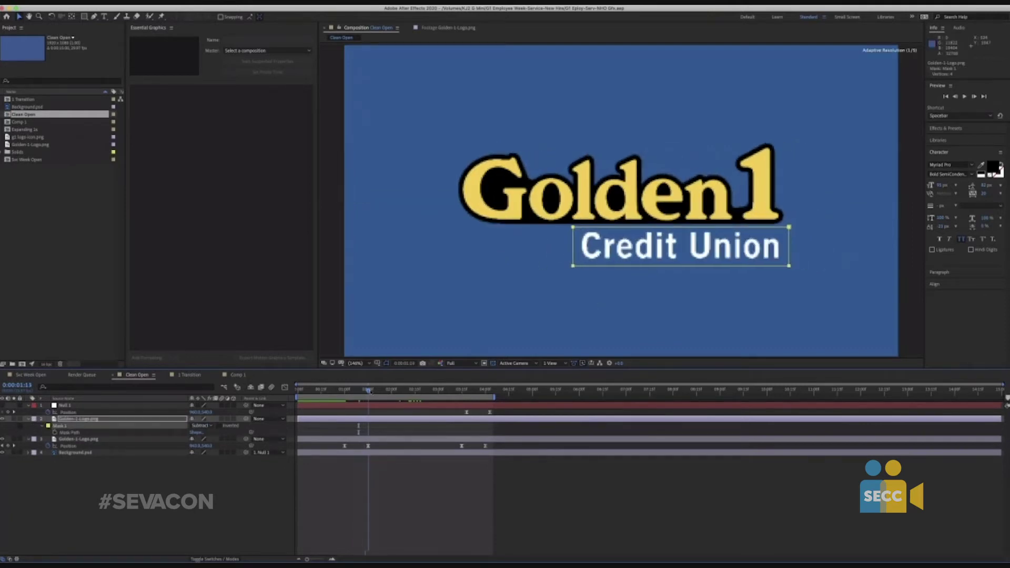
key(Page_Down)
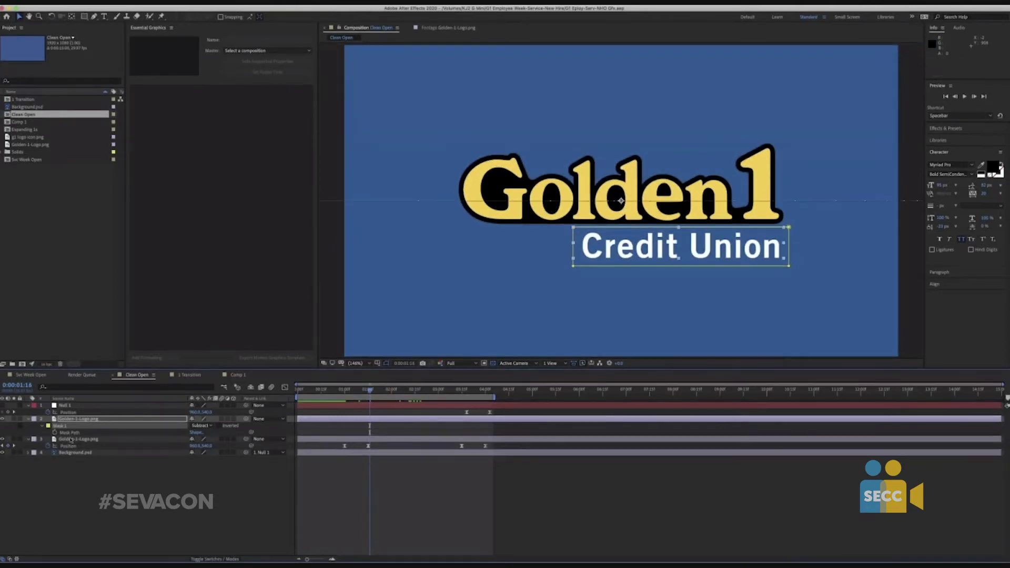
click(73, 439)
key(m)
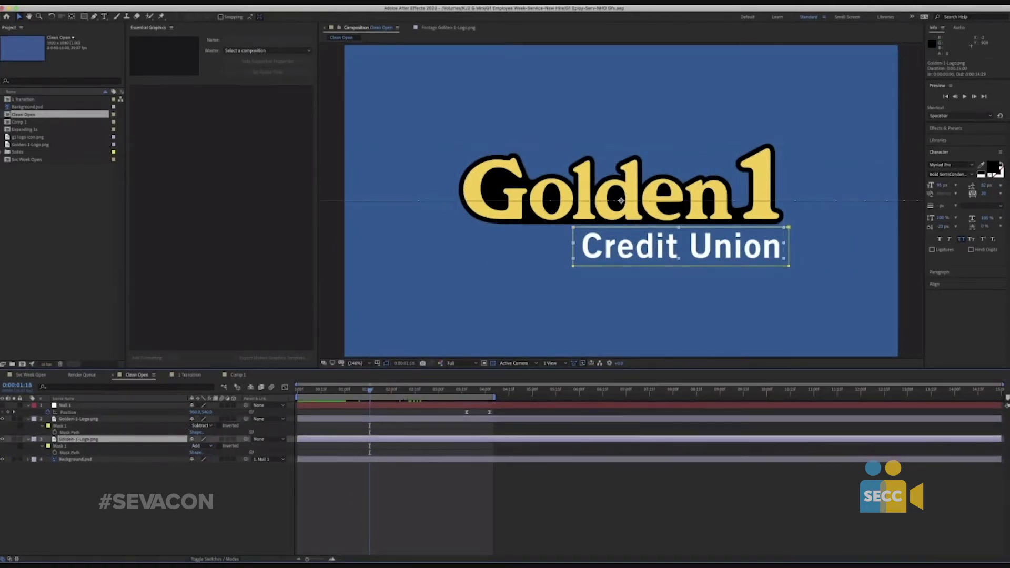
drag(370, 389, 488, 390)
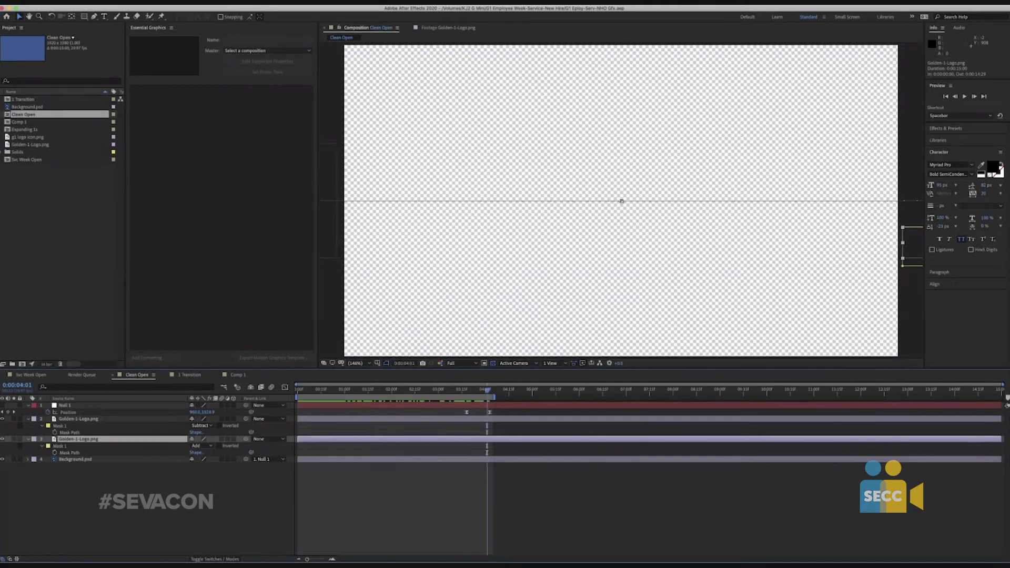
- Open Expanding 1s, then 1 Transition, and scrub back to show the number 1 shape
double_click(10, 130)
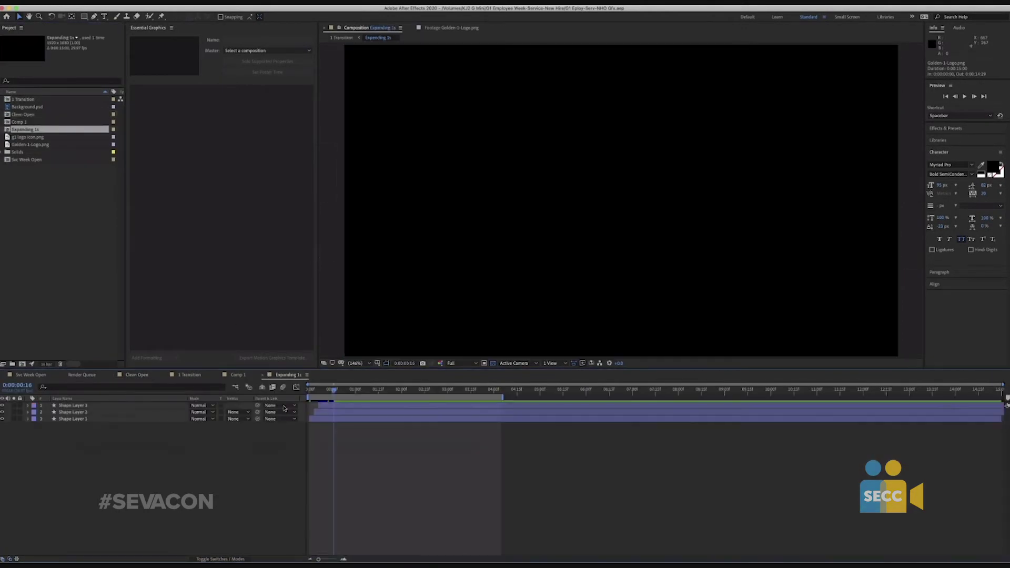
double_click(8, 100)
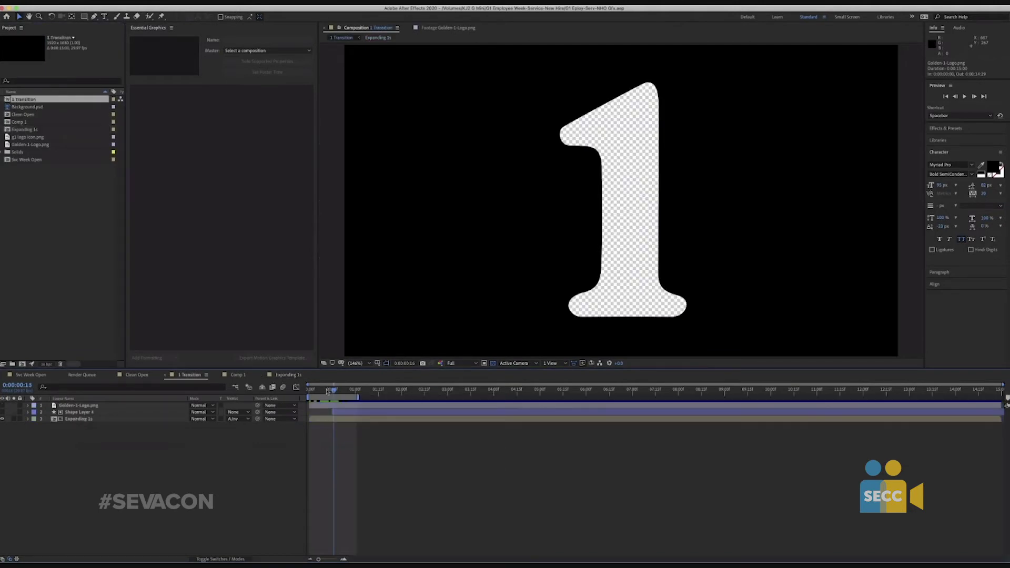
mouse_move(329, 391)
mouse_down()
mouse_move(314, 392)
mouse_move(337, 392)
mouse_up()
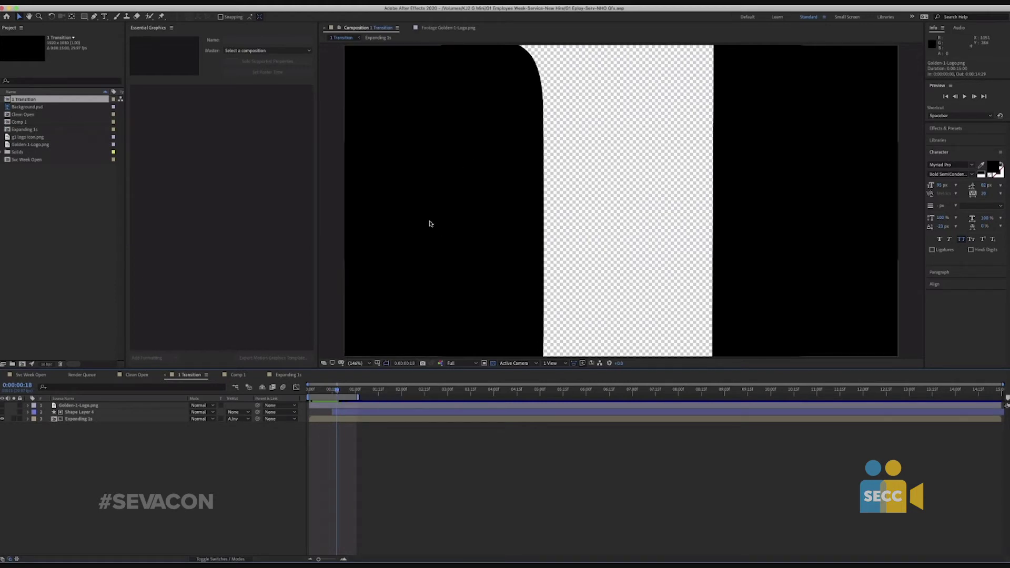
- Open the Expanding 1s precomp from the 1 Transition timeline and scrub through its yellow and white bars
click(55, 421)
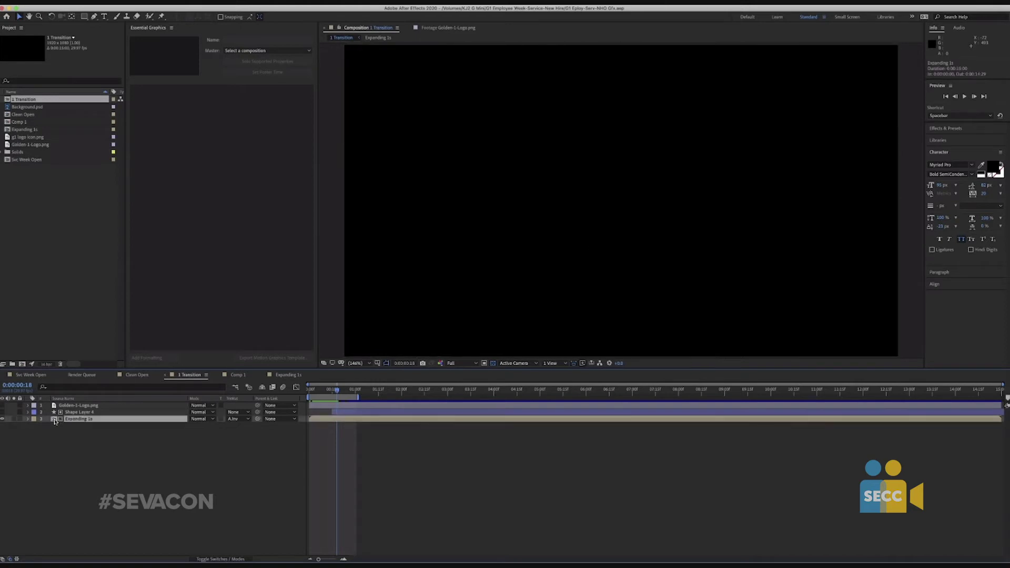
double_click(55, 422)
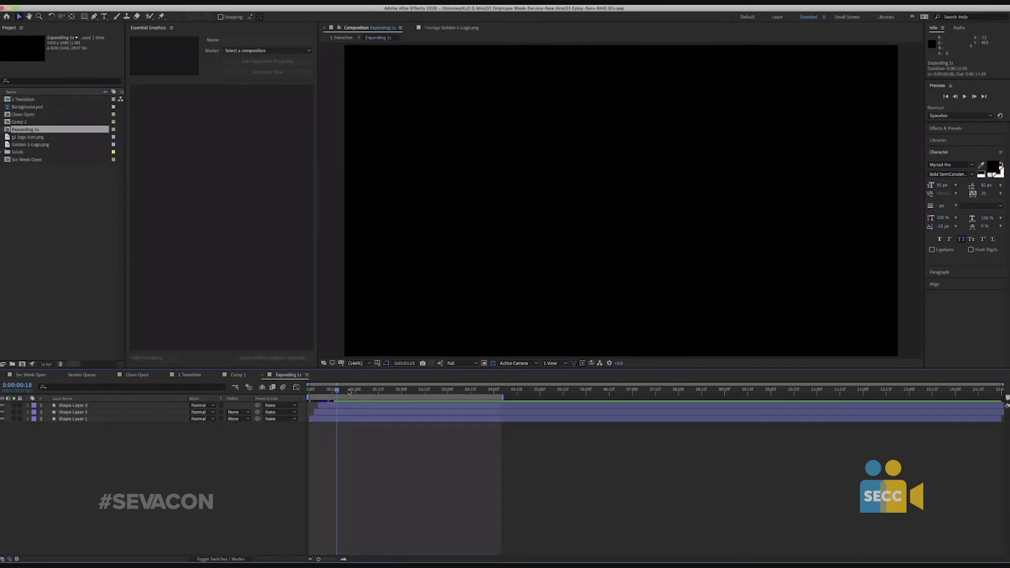
drag(350, 391, 312, 392)
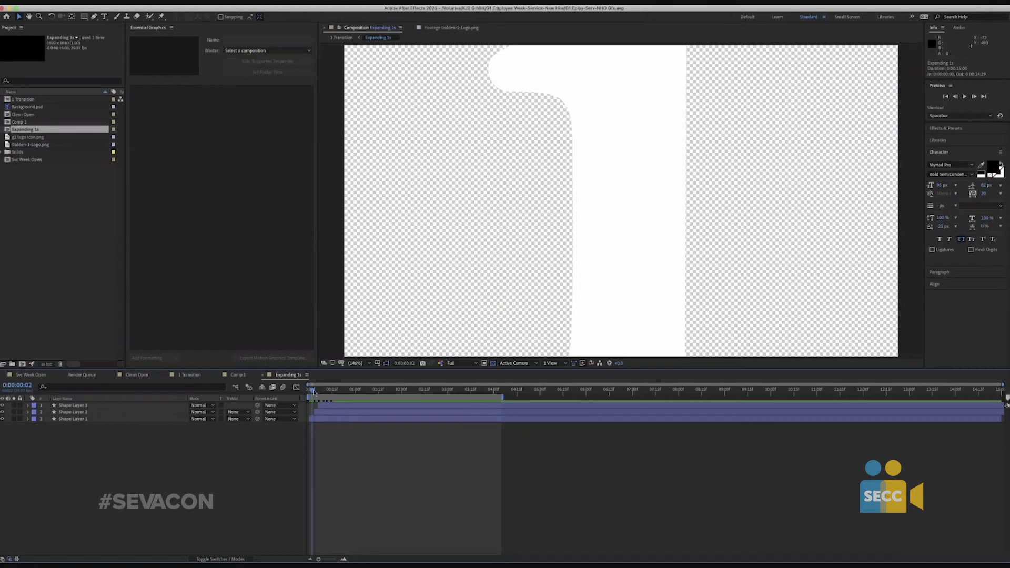
drag(314, 391, 350, 390)
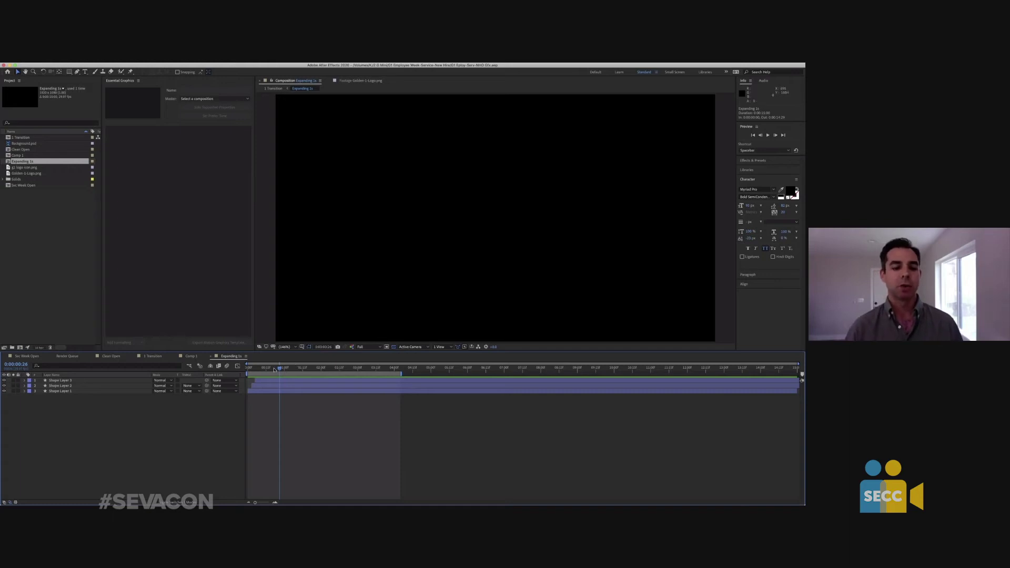
drag(272, 370, 260, 369)
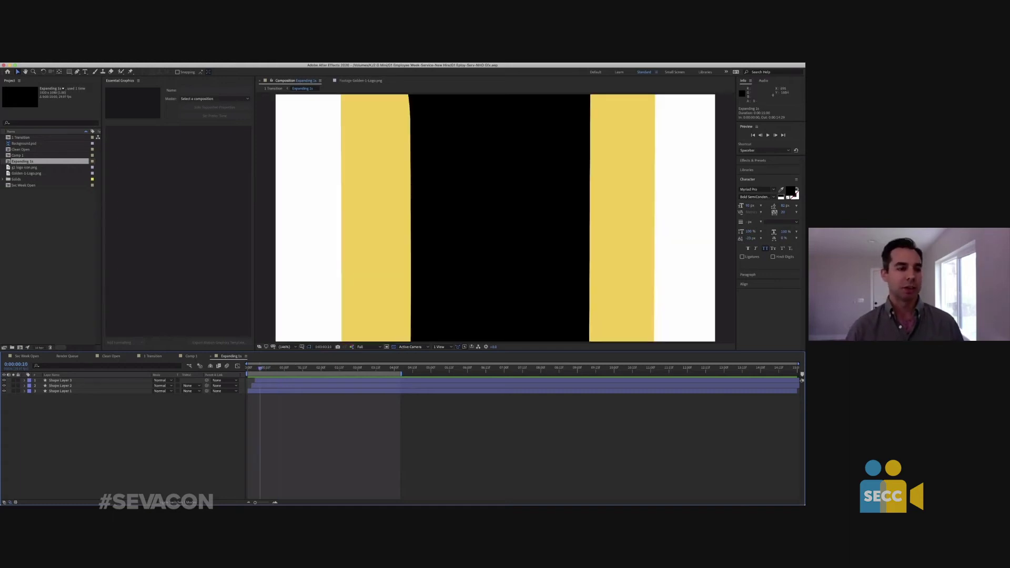
click(9, 156)
double_click(9, 156)
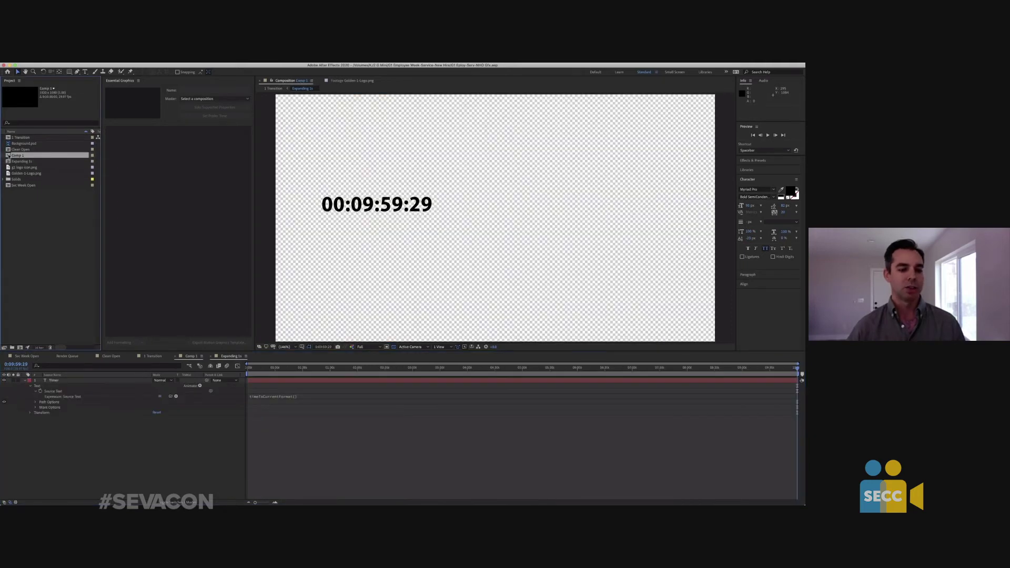
drag(261, 371, 273, 371)
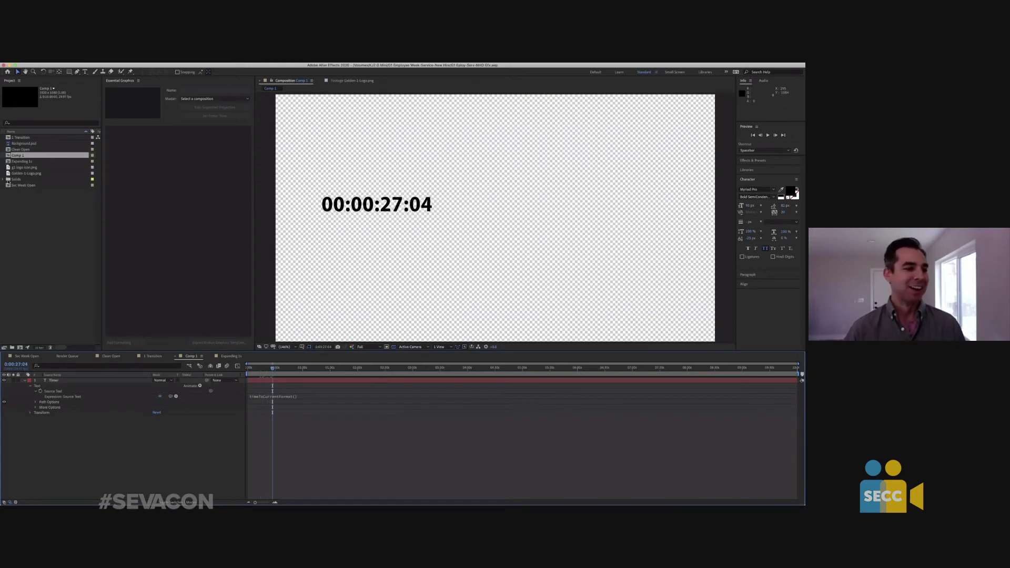
double_click(8, 162)
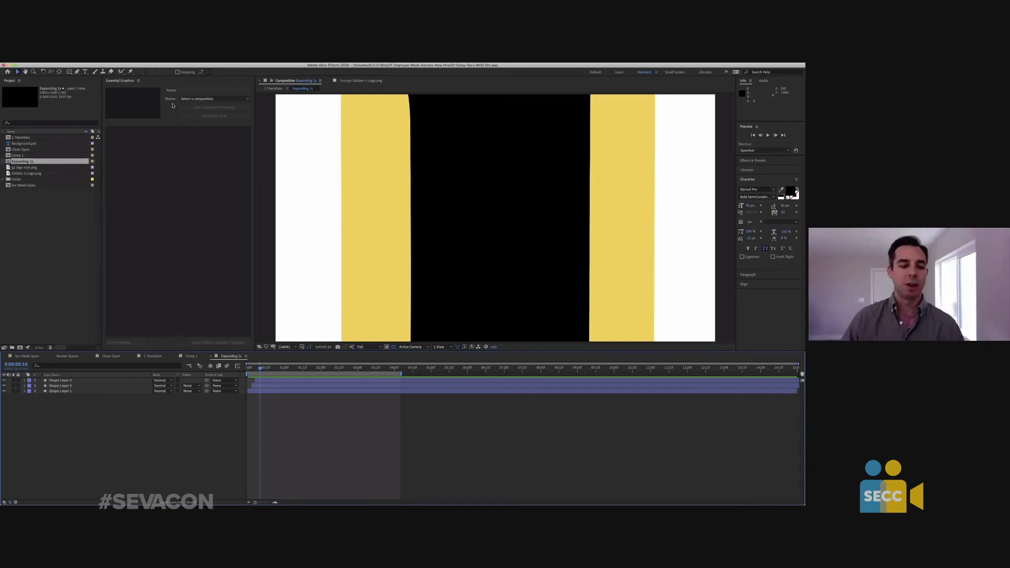
- Twirl open Shape Layer 3's Contents and Transform properties
click(24, 381)
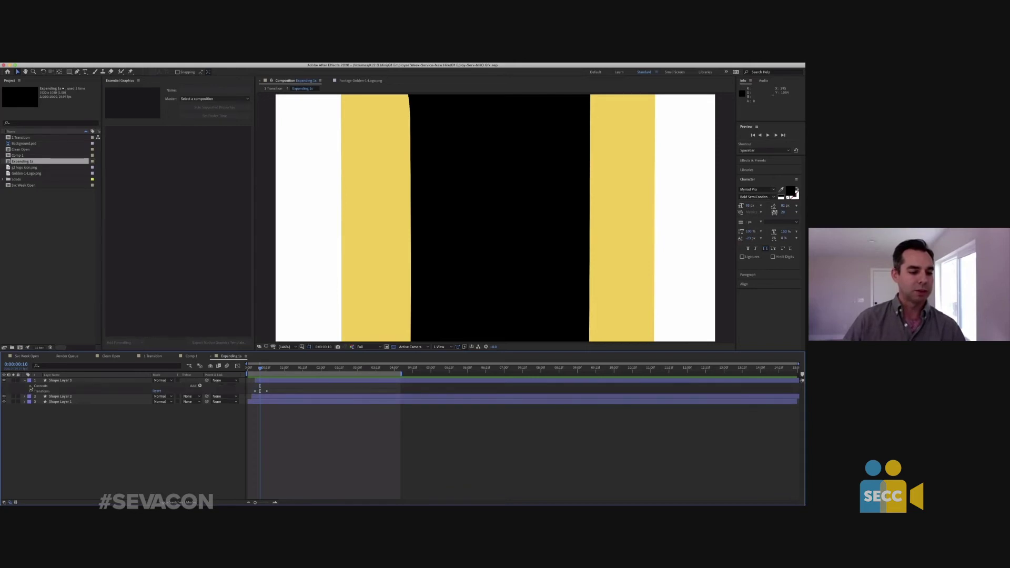
click(30, 387)
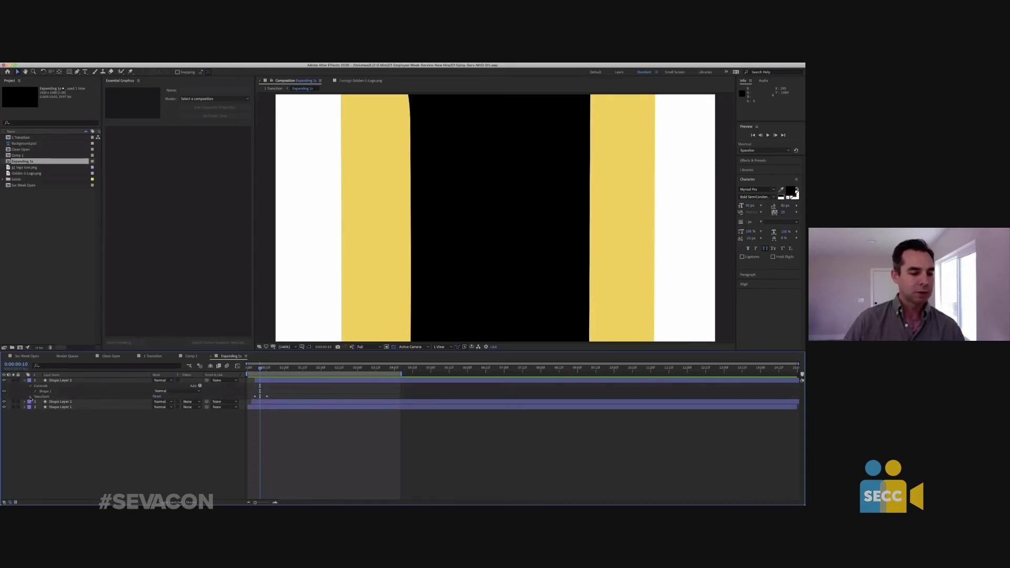
click(30, 397)
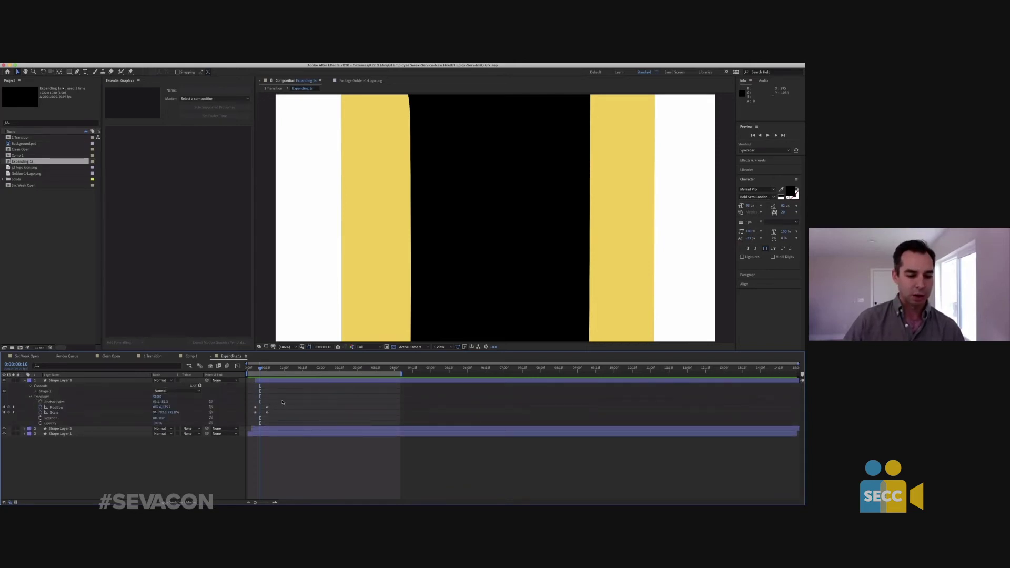
- Marquee Shape Layer 3's Position and Scale keyframes, then scrub the expansion to the black frame
drag(283, 403, 249, 422)
click(261, 372)
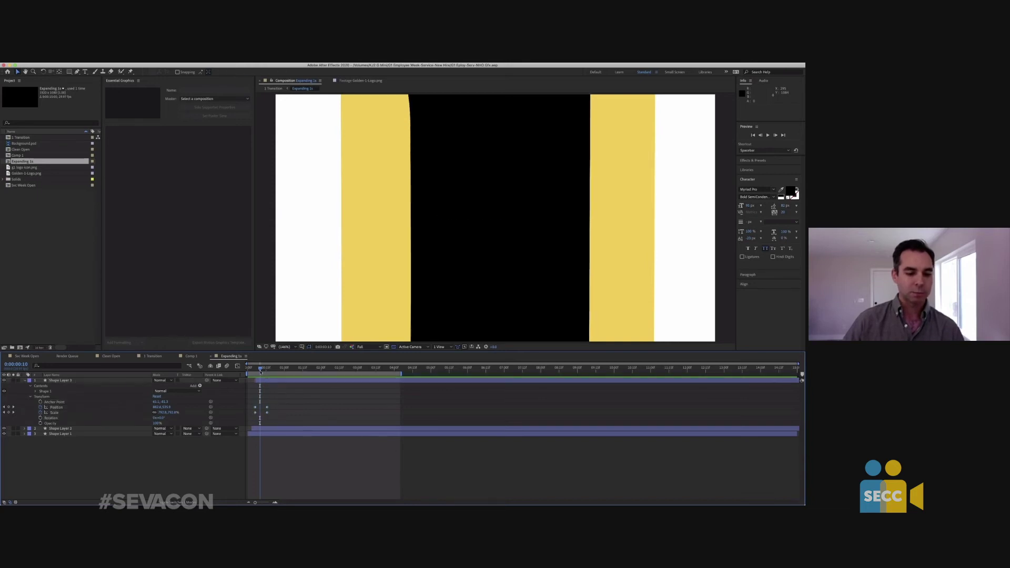
drag(260, 370, 256, 370)
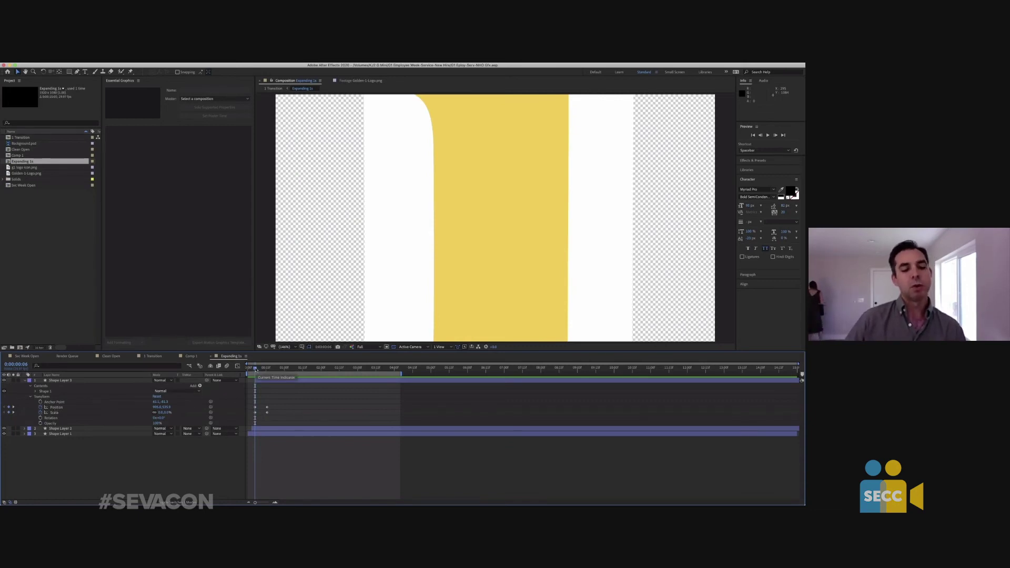
drag(256, 370, 268, 370)
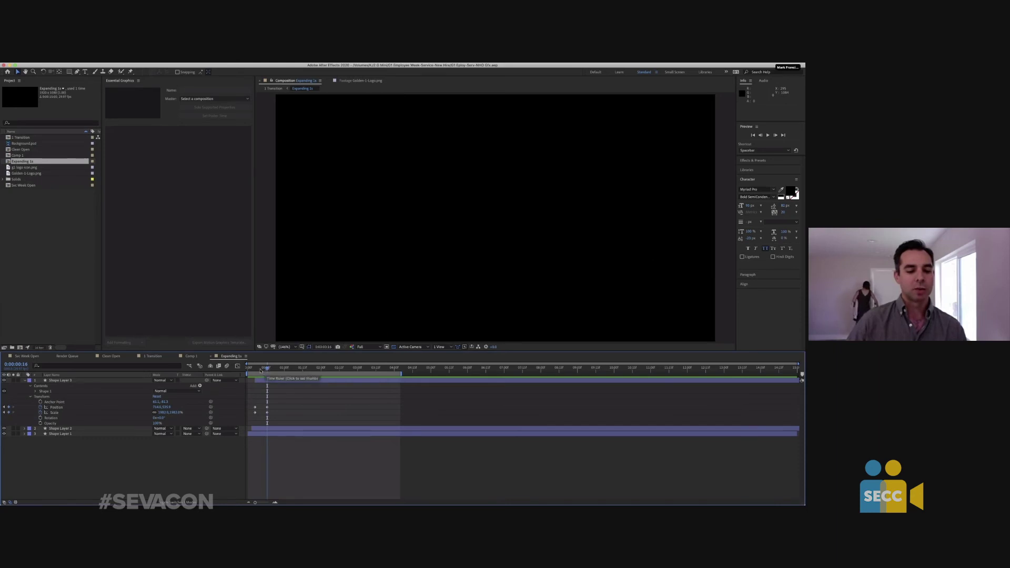
drag(262, 372, 268, 371)
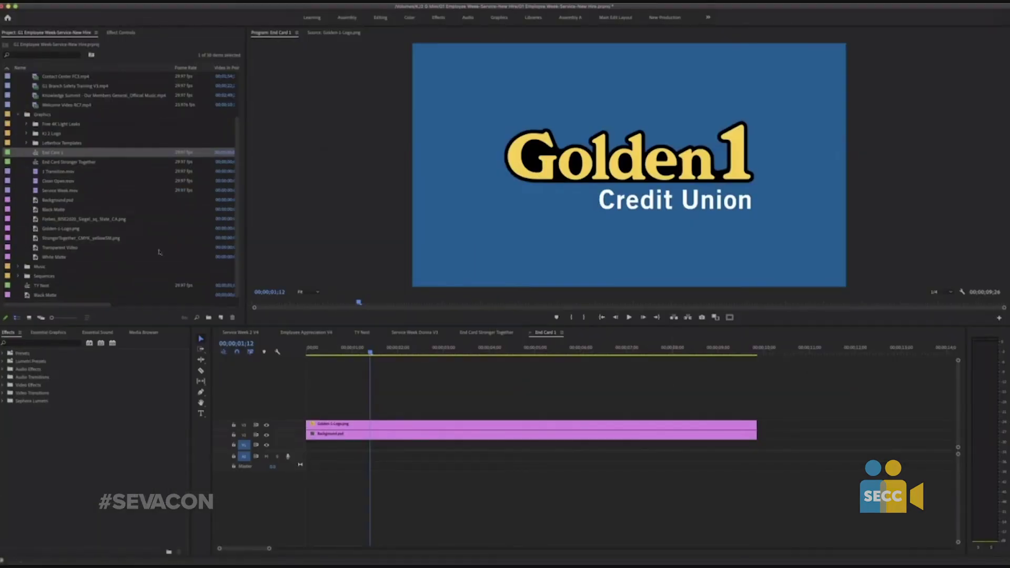
- Bring the Employee Appreciation V4 sequence back into the timeline at 00;00;45;24
click(313, 334)
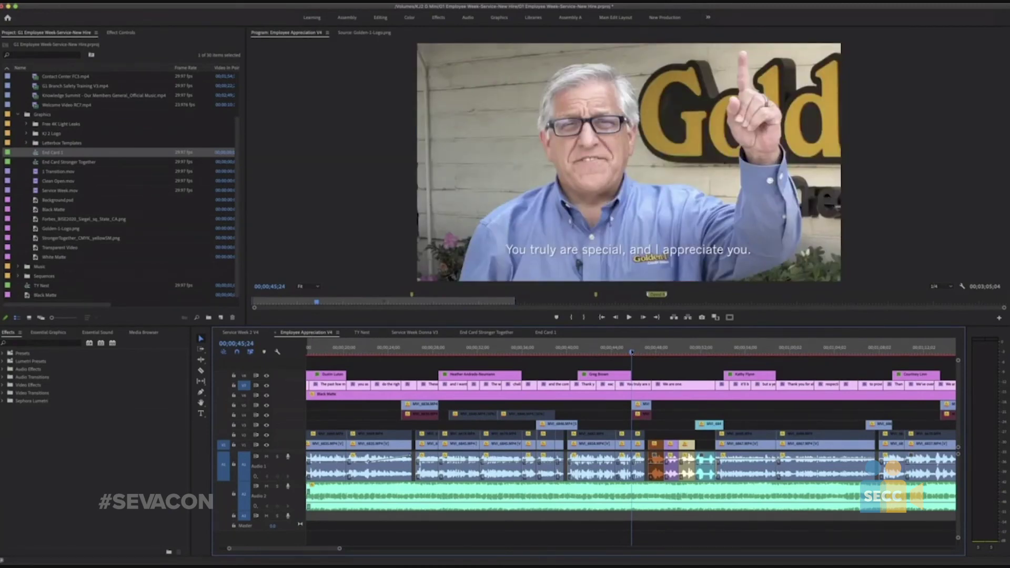
- Zoom out the Employee Appreciation V4 timeline to view more of the sequence's clips
key(minus)
key(minus)
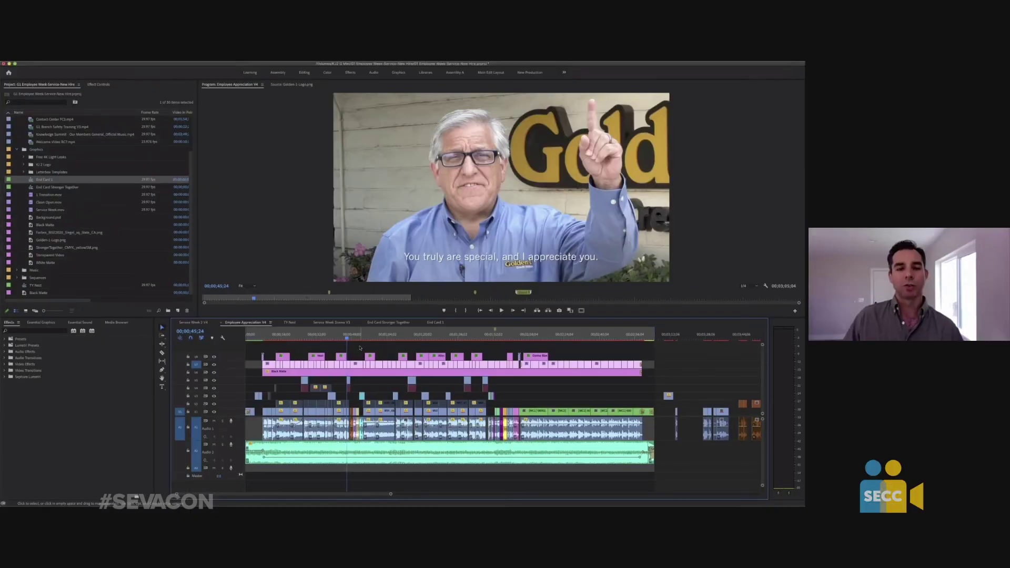